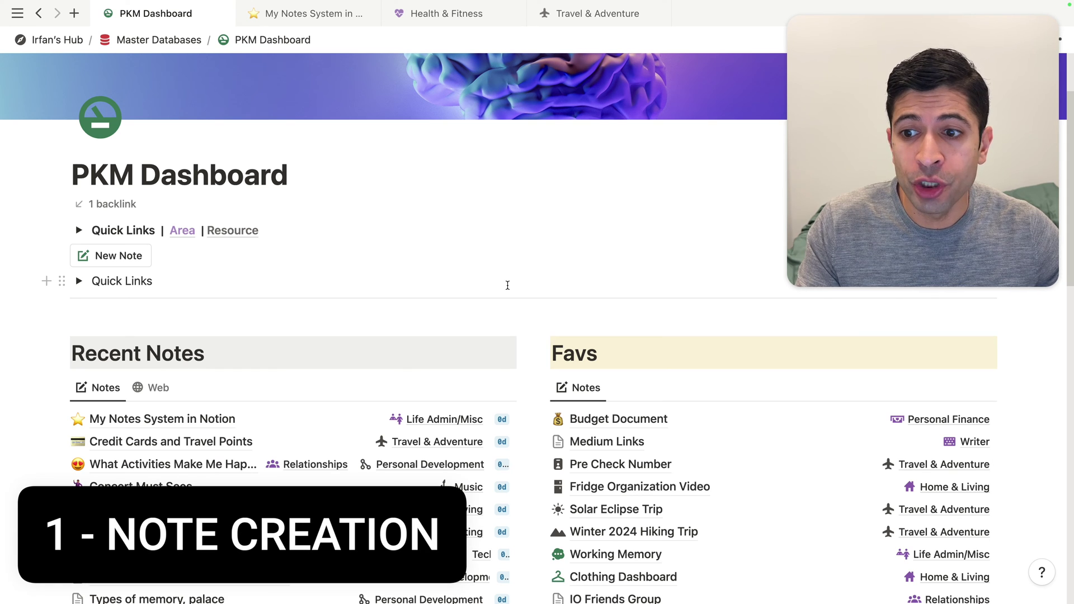
# Step: Create a new untitled note from the PKM Dashboard, with its Note Type preset to Note
pyautogui.click(108, 262)
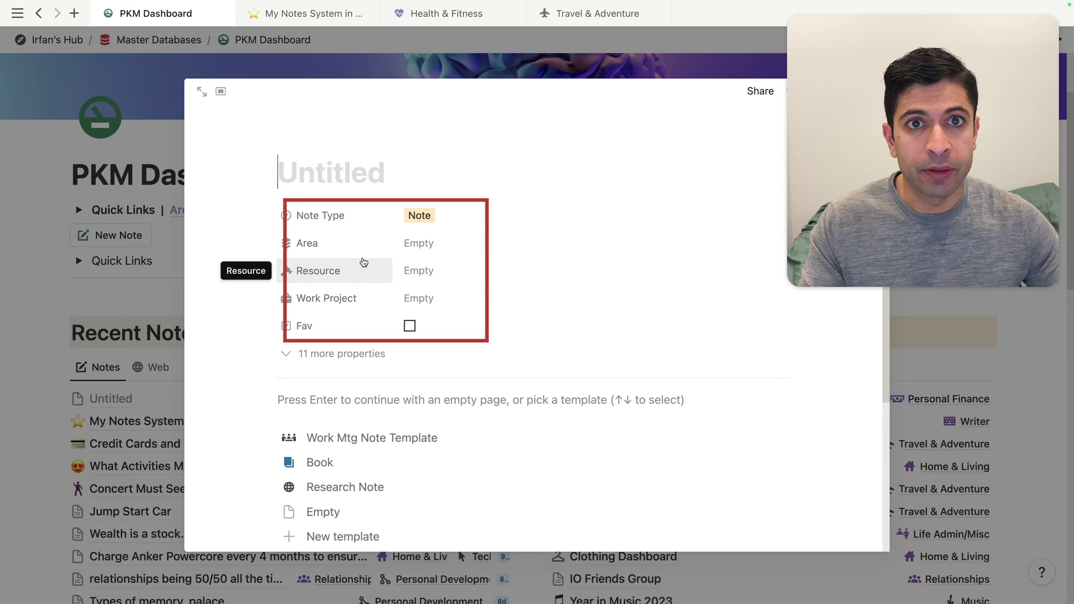
pyautogui.click(415, 216)
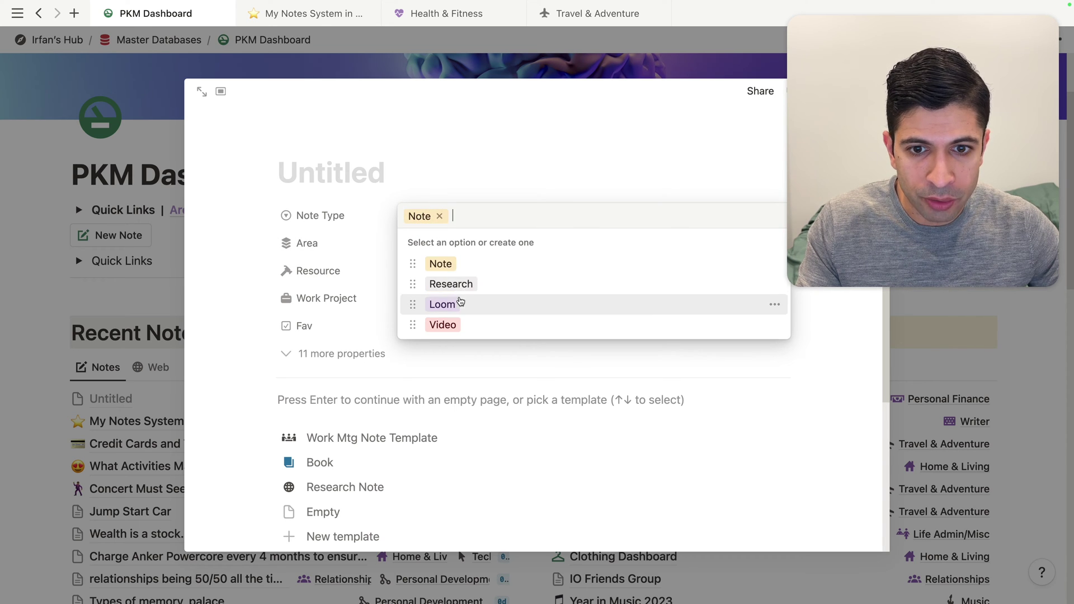
# Step: Keep the note's type as Note, close the note, and switch to the My Notes System in Notion page
pyautogui.click(441, 262)
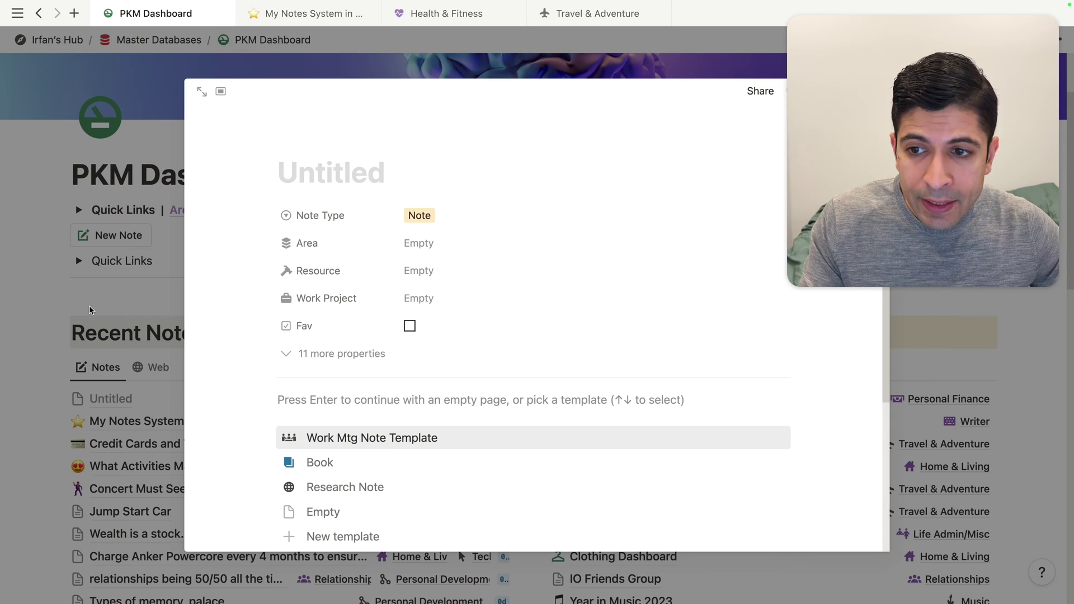
pyautogui.click(107, 290)
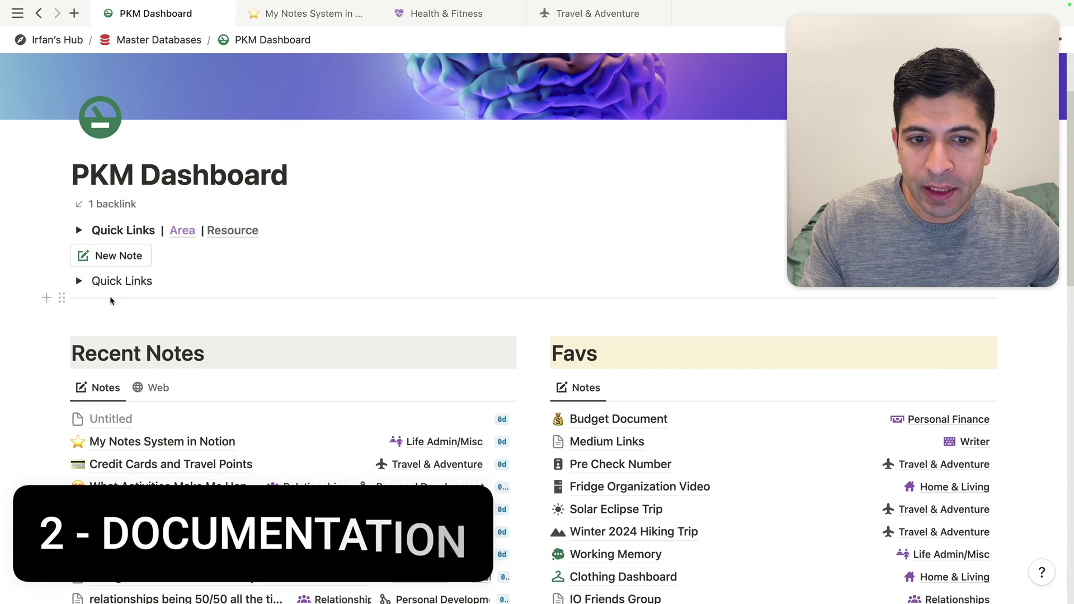
pyautogui.click(291, 14)
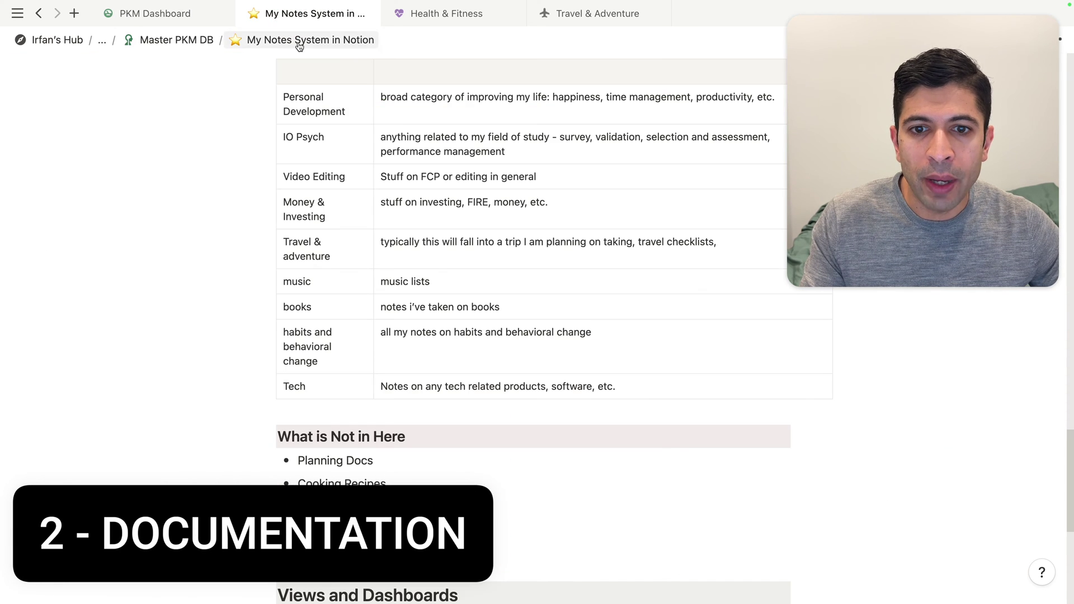
pyautogui.scroll(2, 446, 280)
pyautogui.scroll(20, 446, 280)
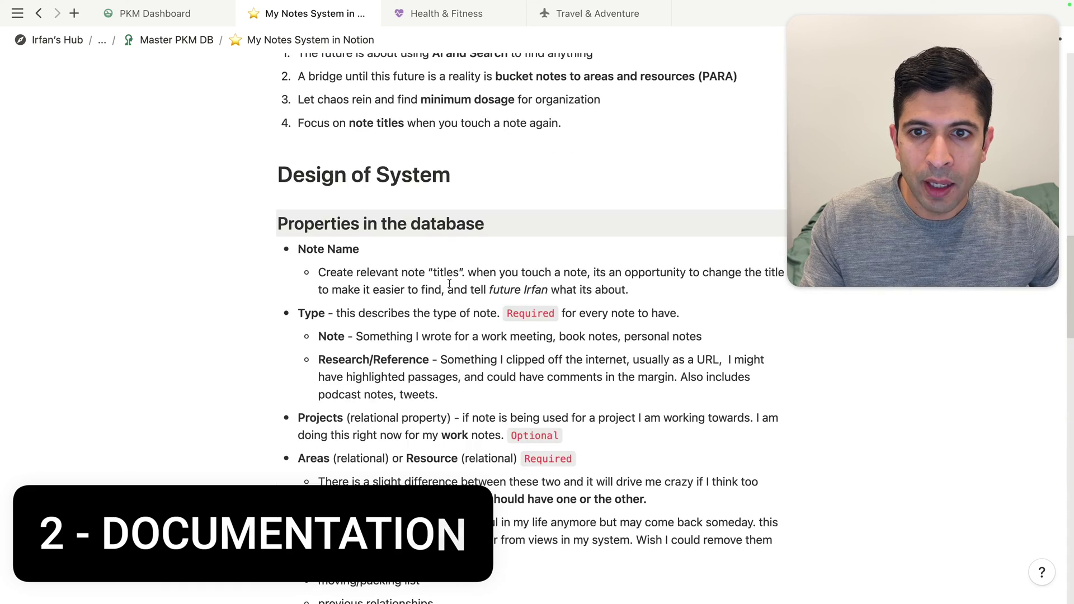
pyautogui.scroll(10, 449, 284)
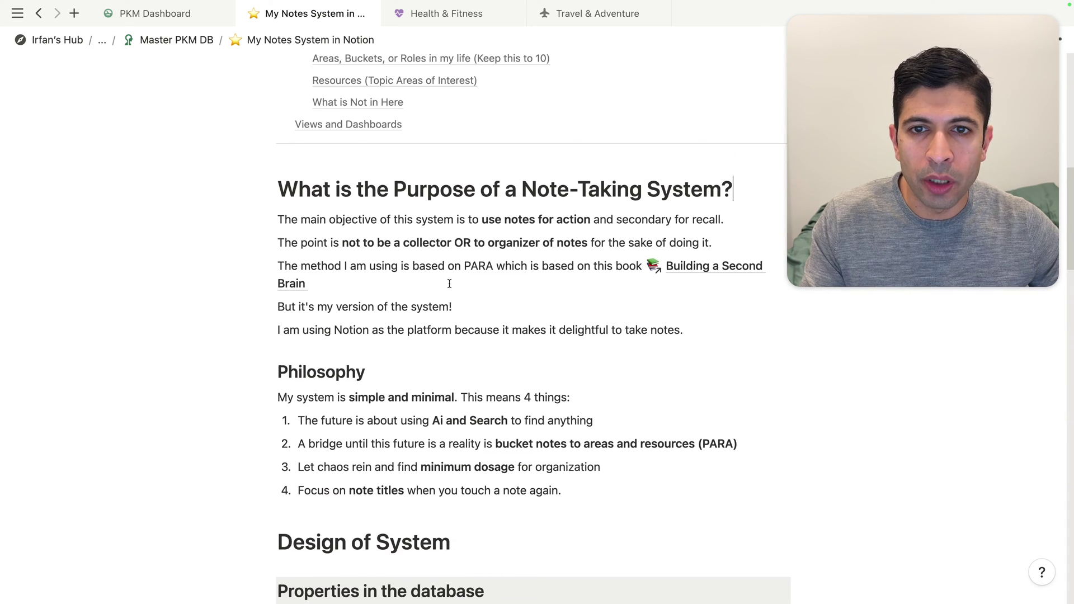
pyautogui.scroll(-1, 449, 283)
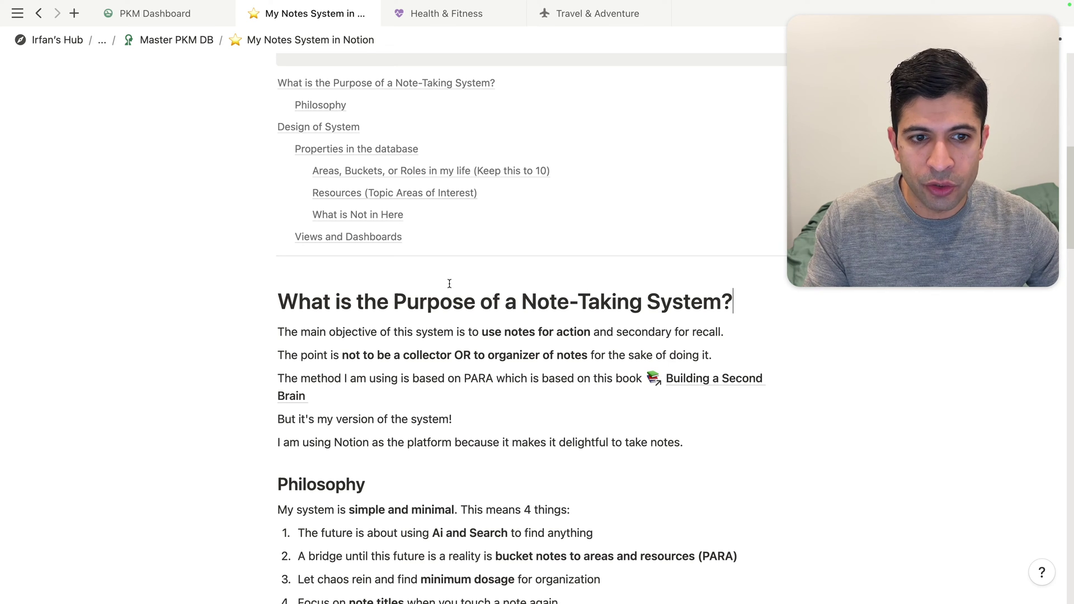
pyautogui.scroll(-2, 449, 283)
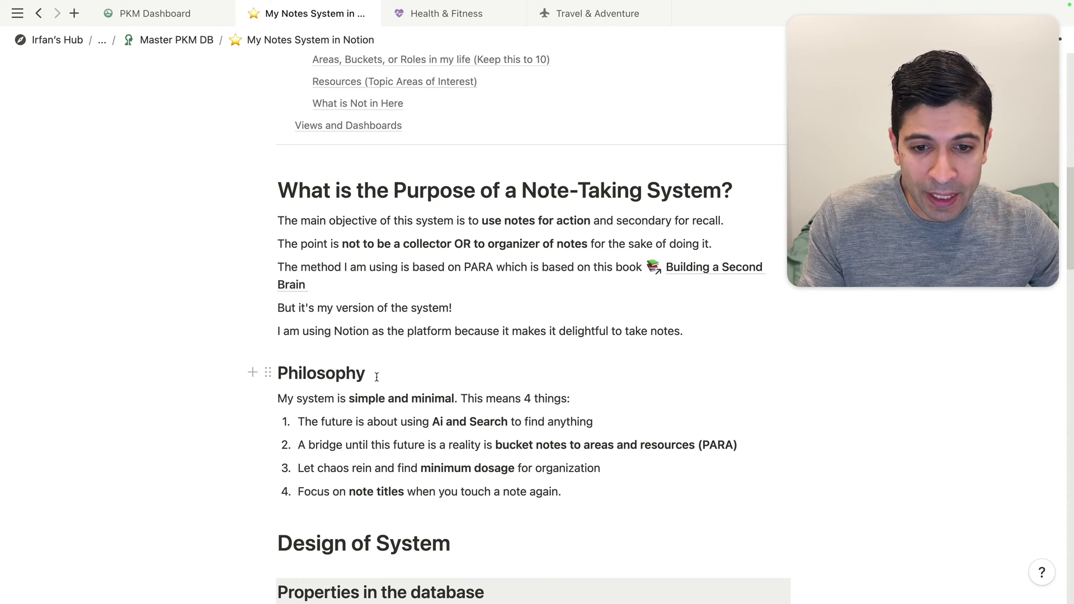
pyautogui.scroll(-1, 377, 377)
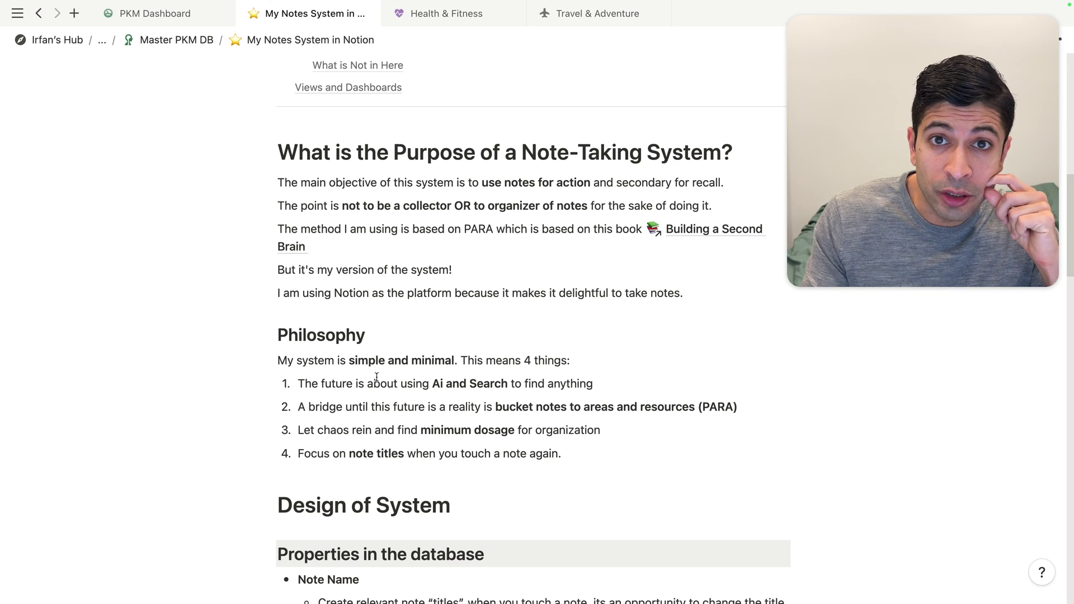
pyautogui.scroll(-1, 376, 377)
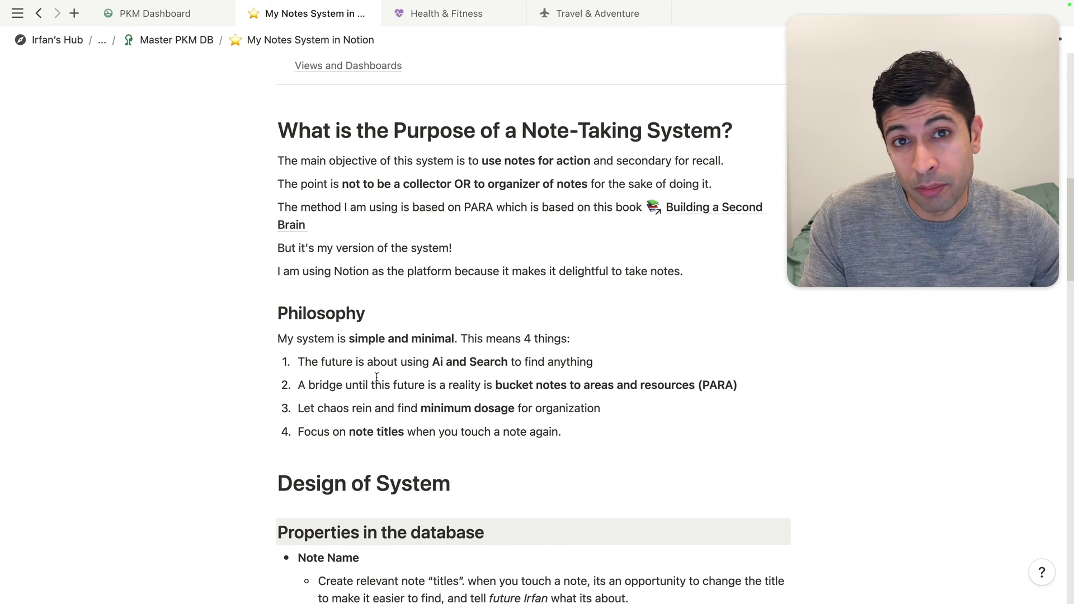
pyautogui.scroll(-1, 377, 377)
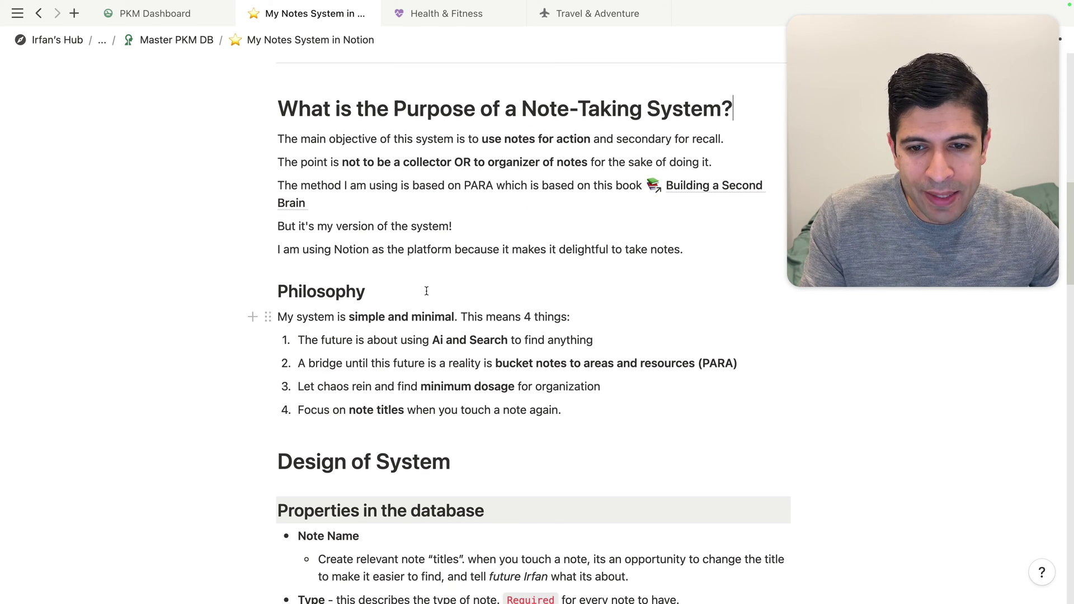
pyautogui.scroll(-1, 439, 261)
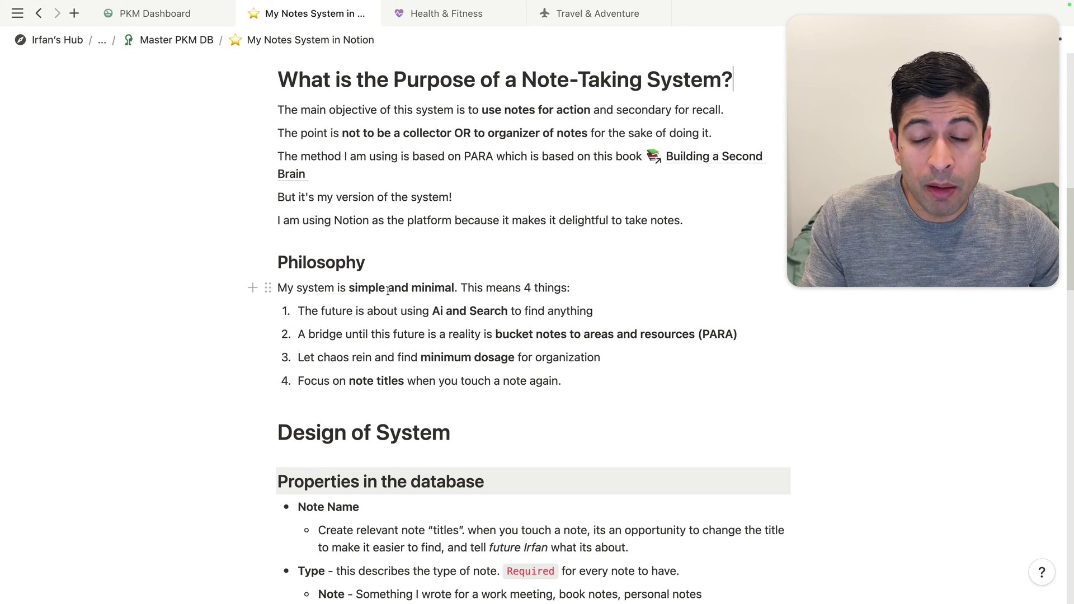
pyautogui.scroll(-5, 388, 290)
pyautogui.scroll(-1, 379, 312)
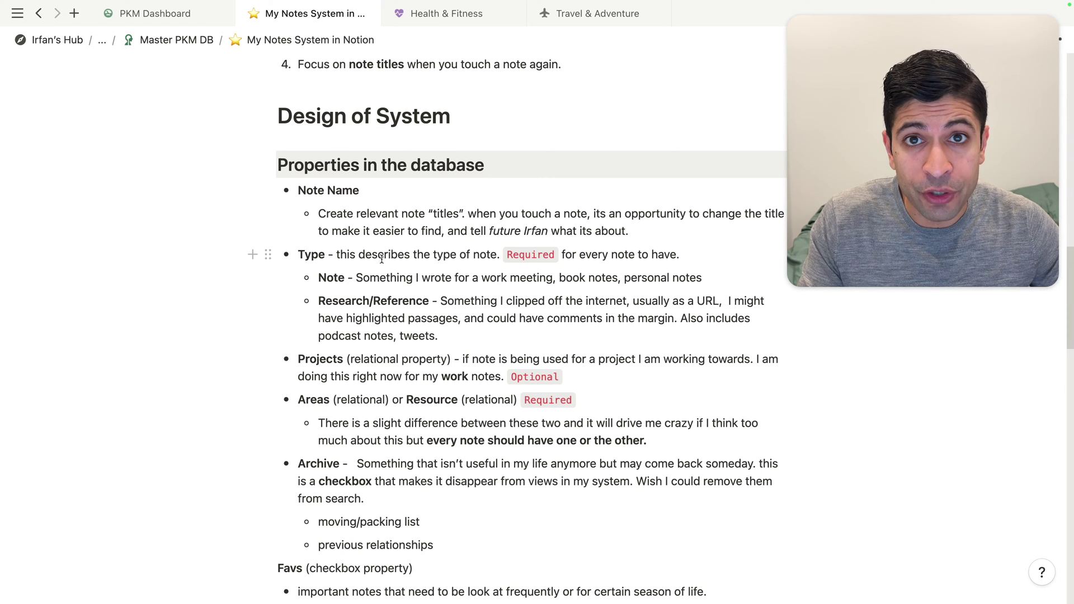
pyautogui.scroll(-1, 381, 258)
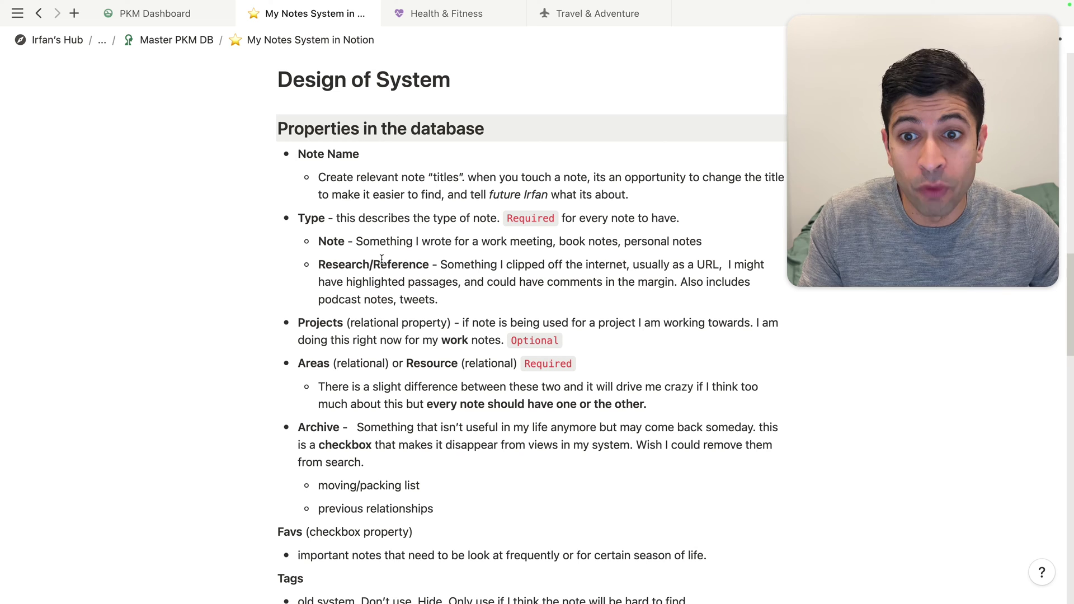
pyautogui.scroll(-1, 381, 259)
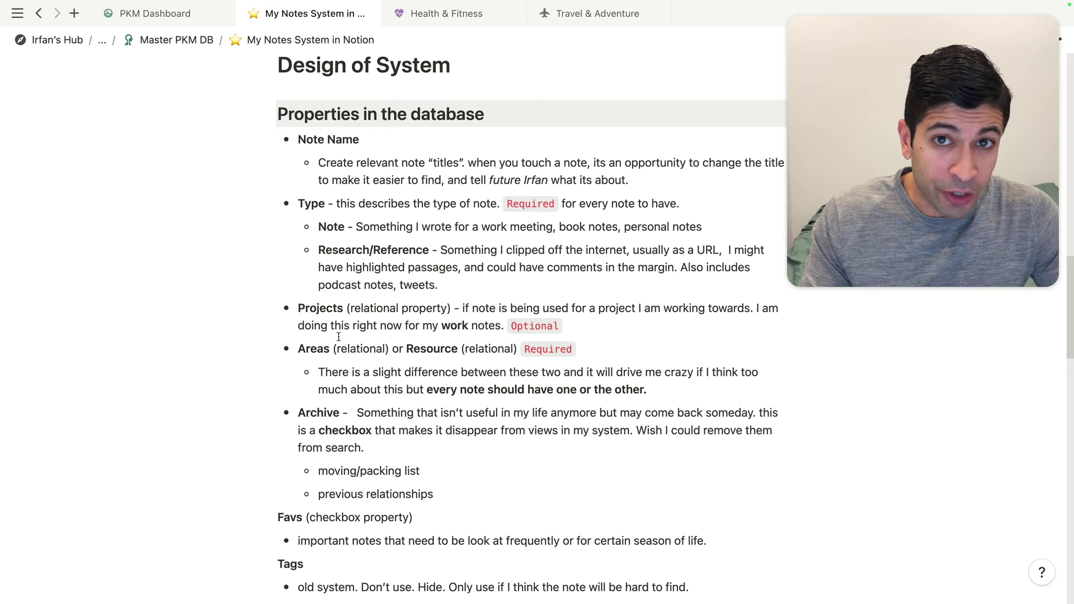
pyautogui.scroll(-1, 347, 340)
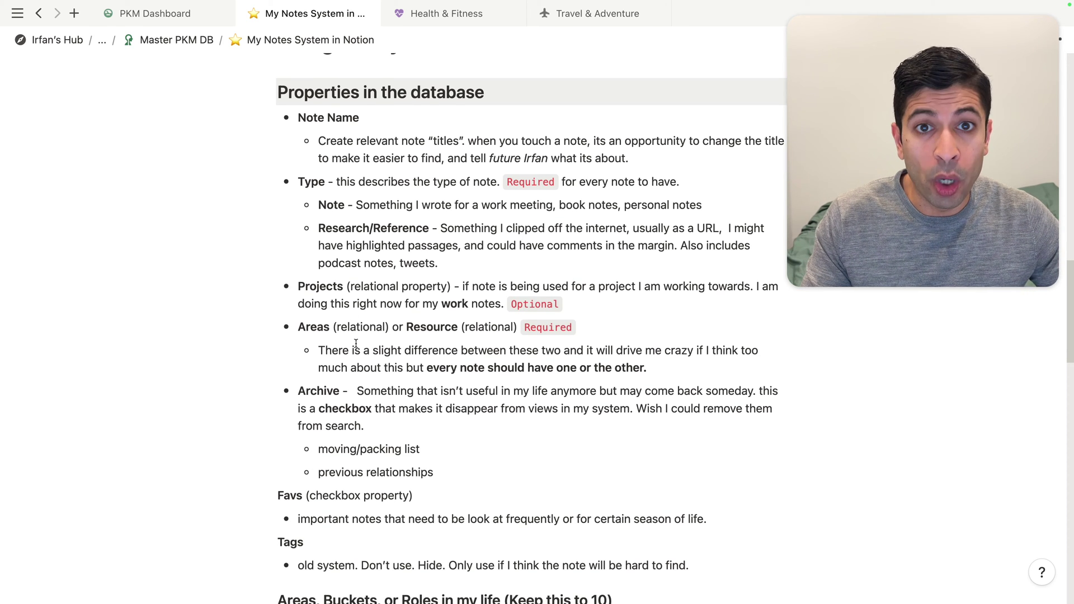
pyautogui.scroll(-1, 323, 264)
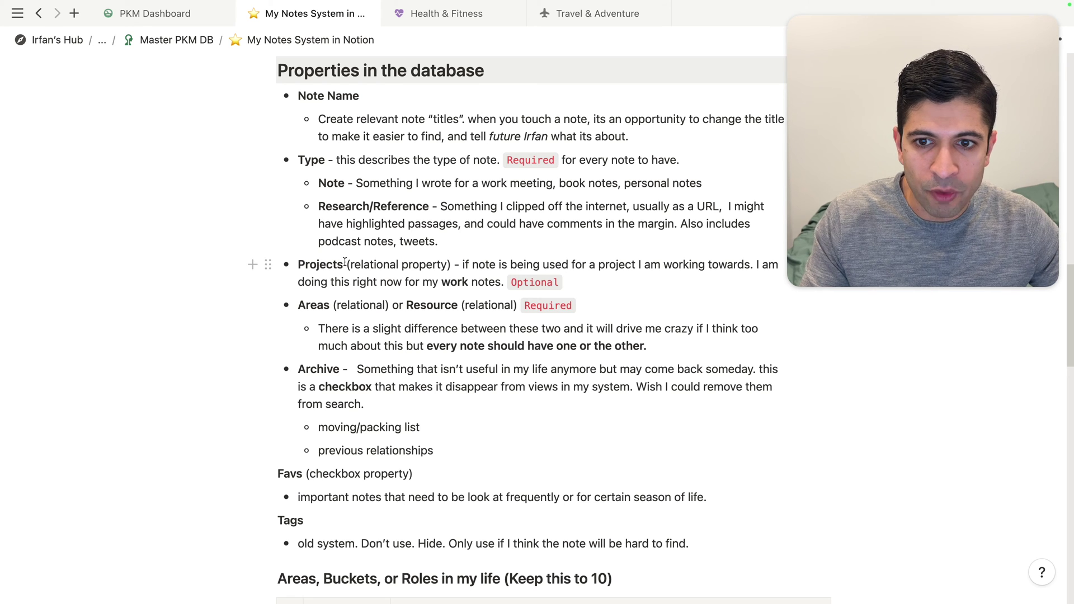
pyautogui.scroll(-1, 548, 276)
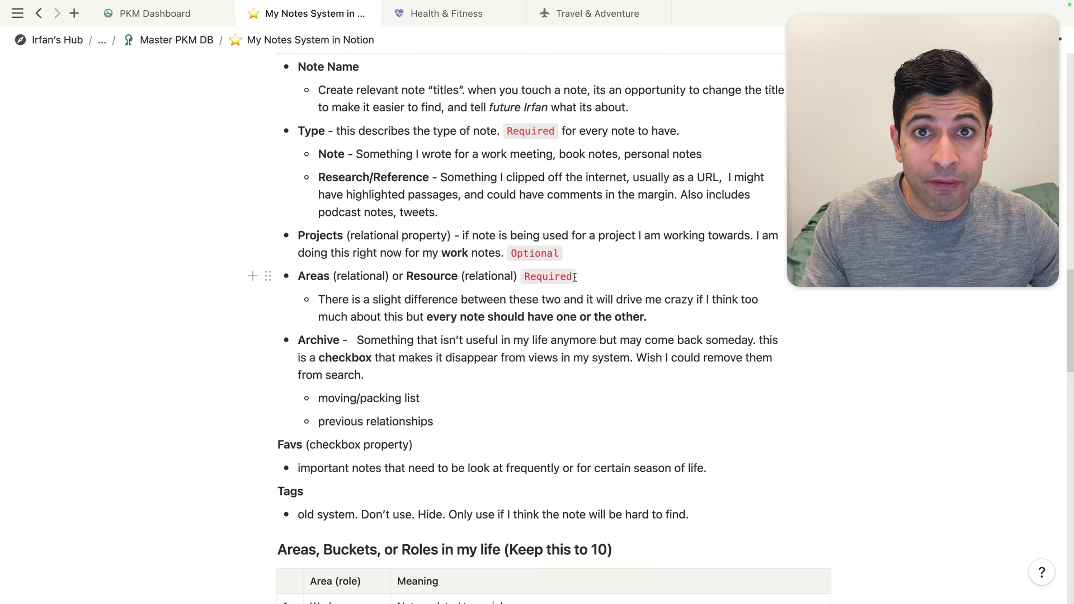
pyautogui.scroll(-2, 574, 277)
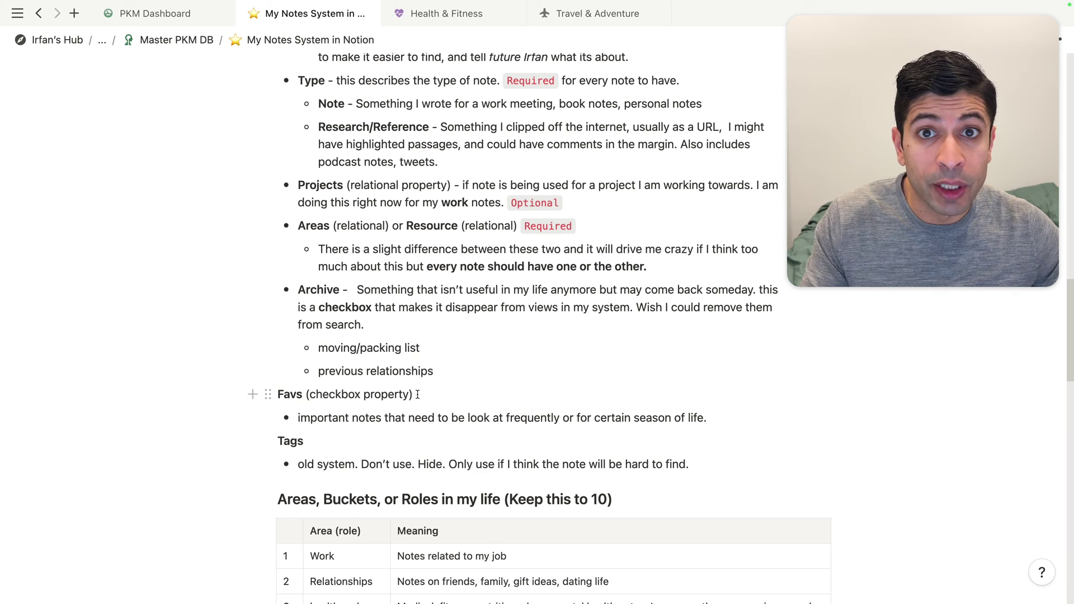
pyautogui.scroll(-6, 417, 394)
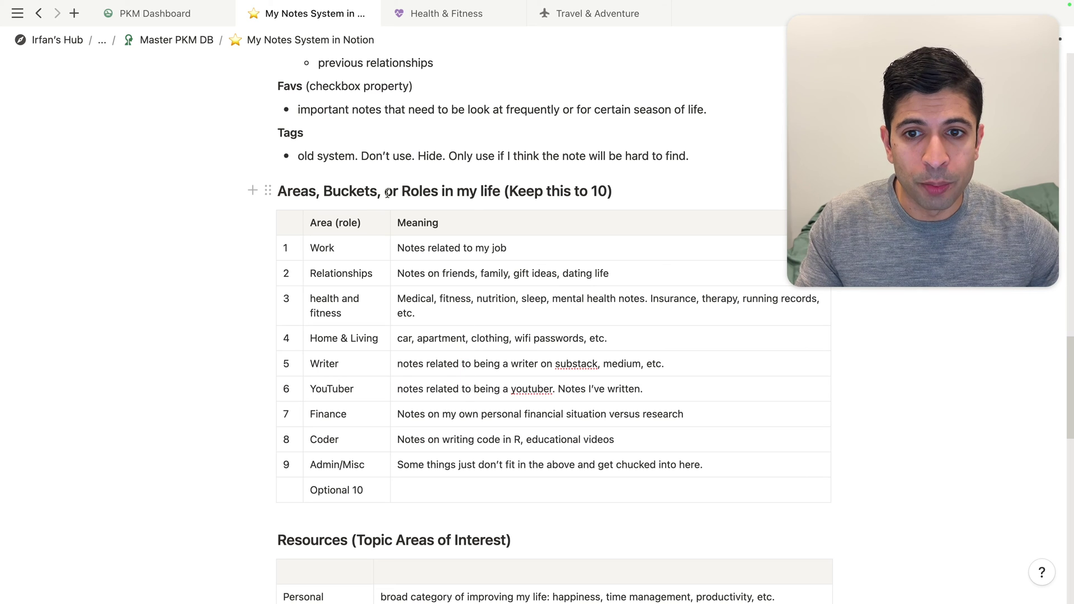
pyautogui.scroll(-1, 475, 201)
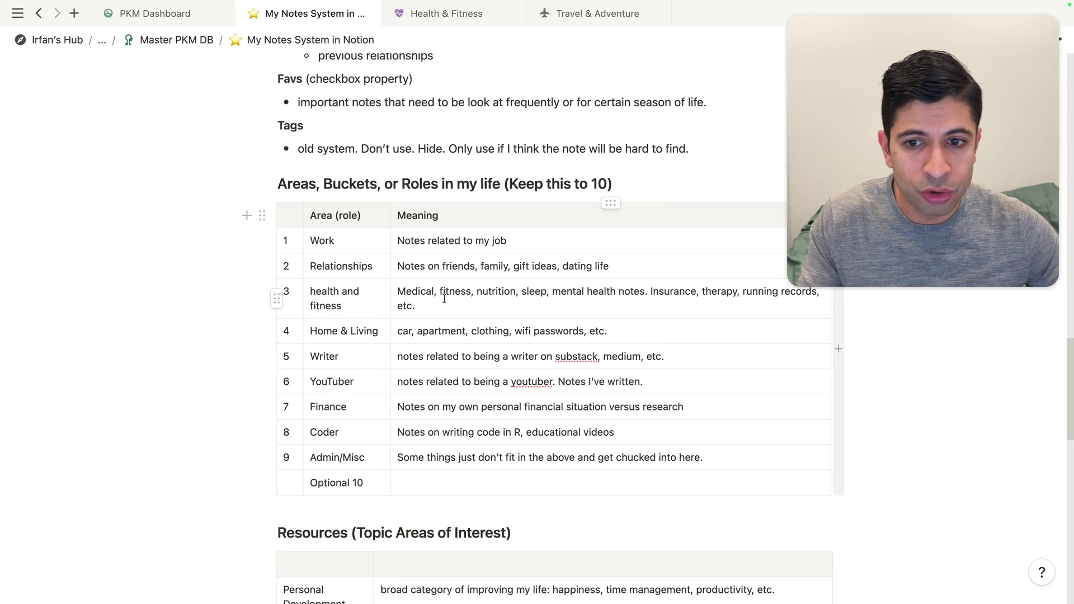
pyautogui.scroll(-1, 444, 299)
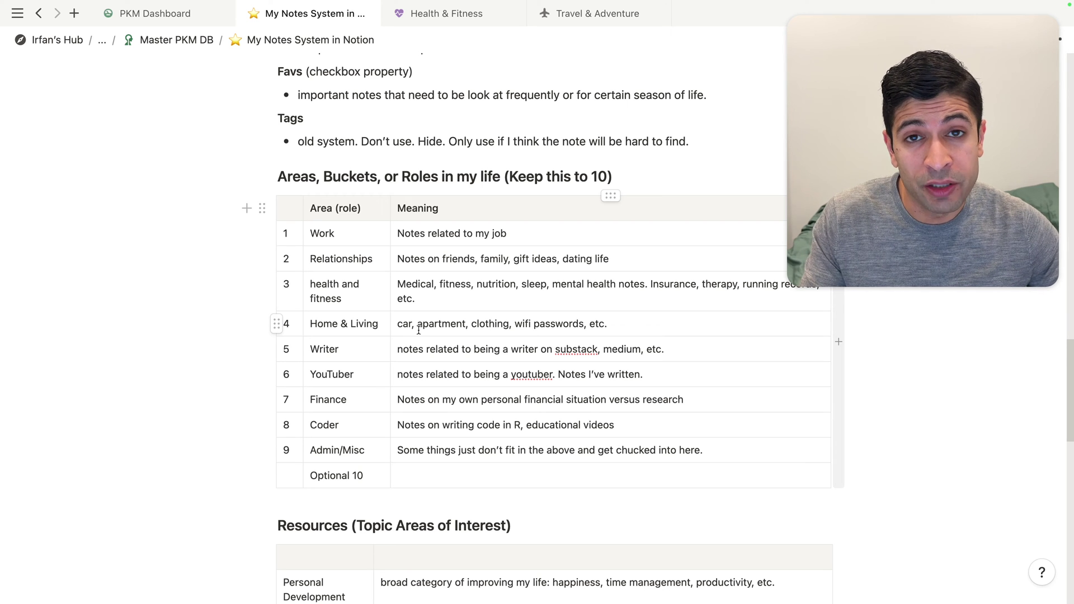
pyautogui.scroll(-1, 392, 274)
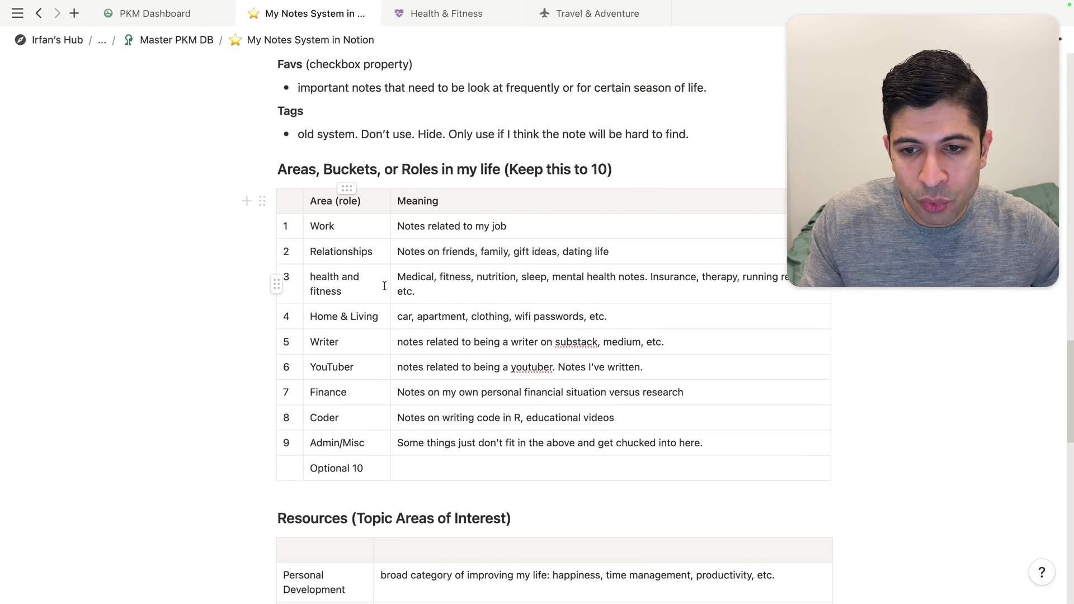
pyautogui.scroll(-2, 362, 220)
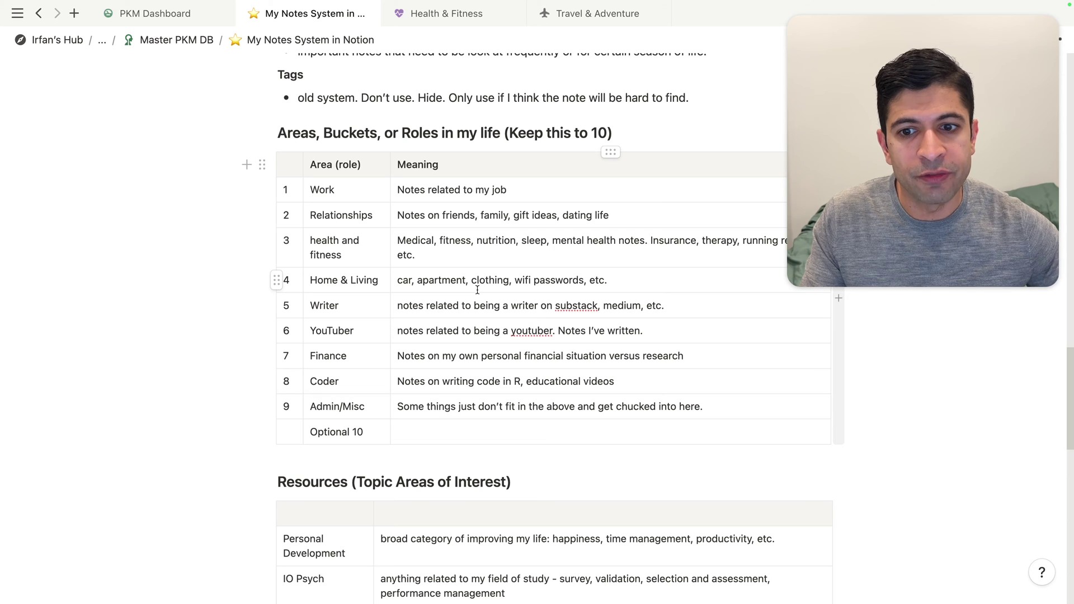
pyautogui.scroll(-1, 358, 252)
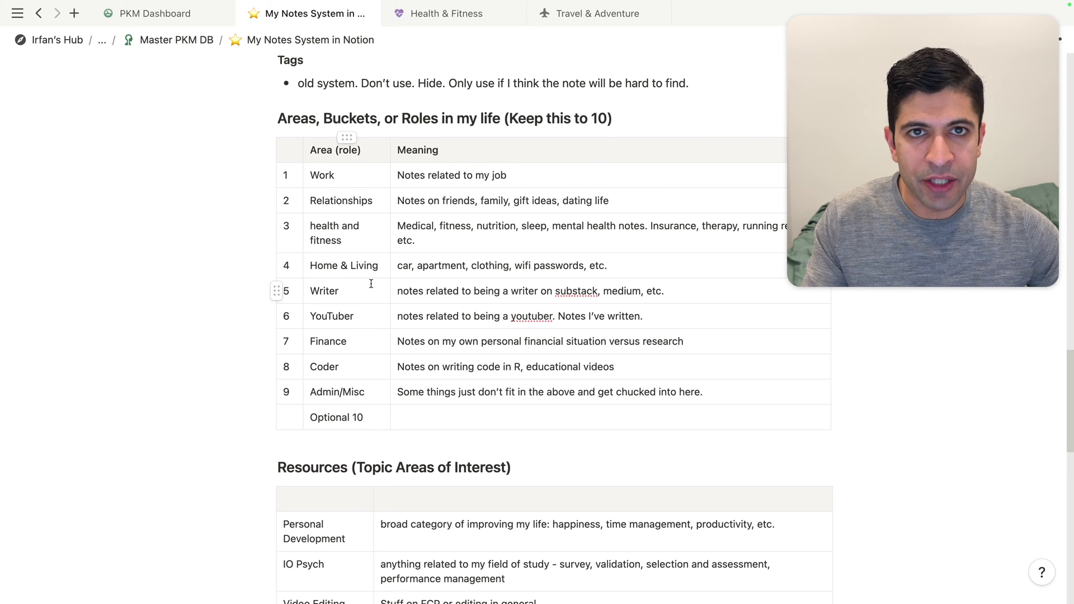
pyautogui.scroll(-2, 374, 336)
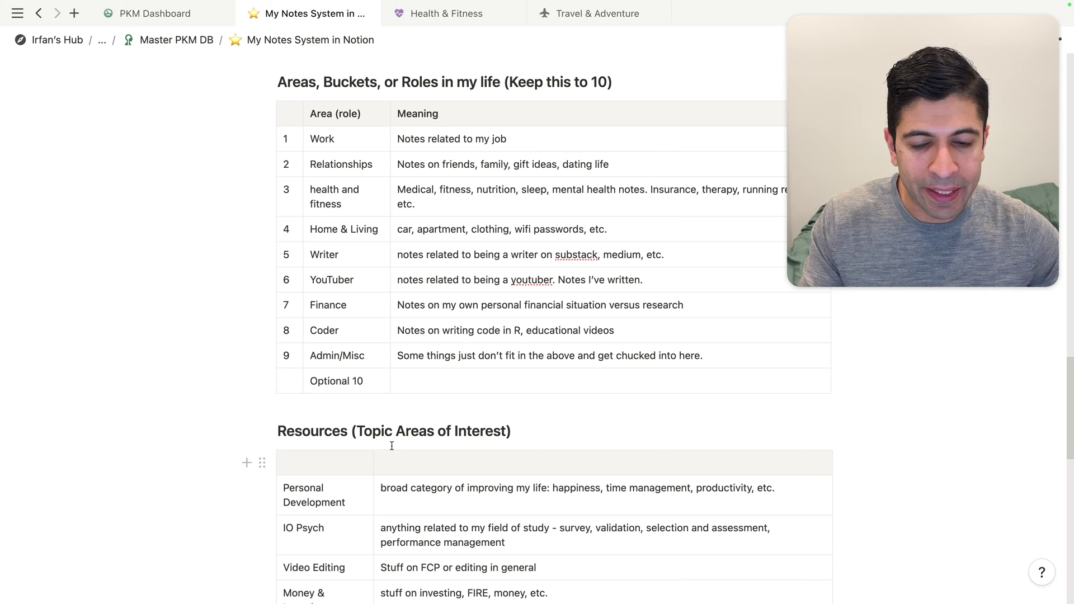
pyautogui.scroll(2, 392, 446)
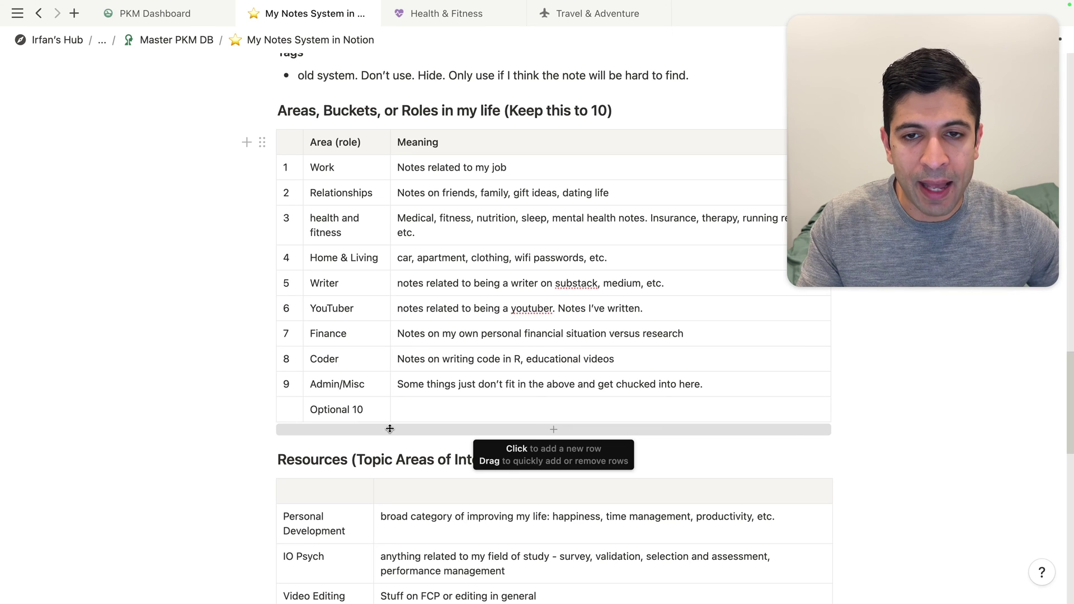
pyautogui.scroll(-1, 235, 297)
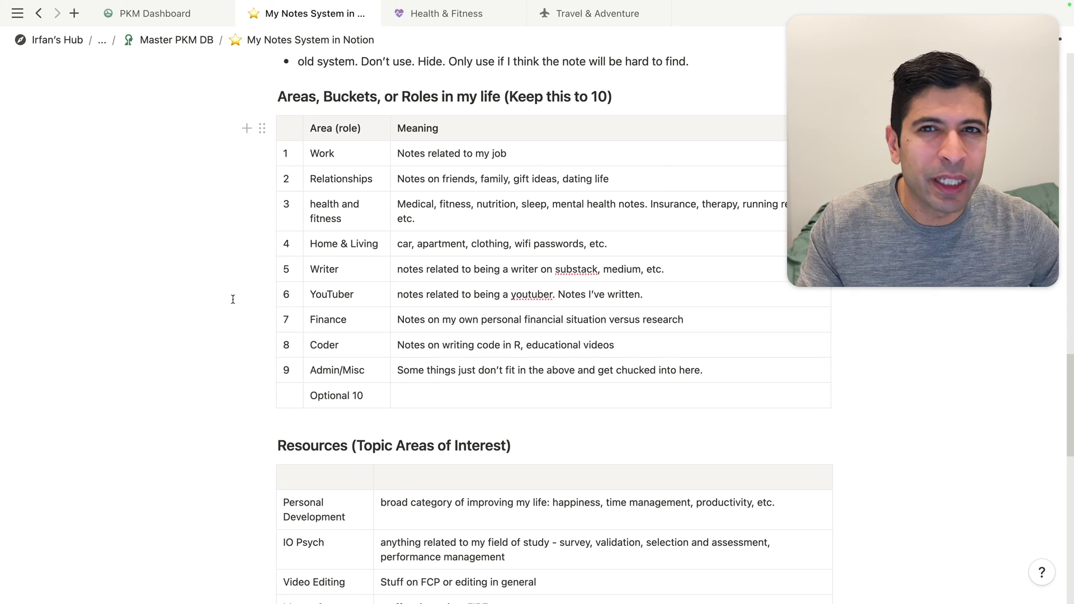
pyautogui.scroll(-3, 233, 299)
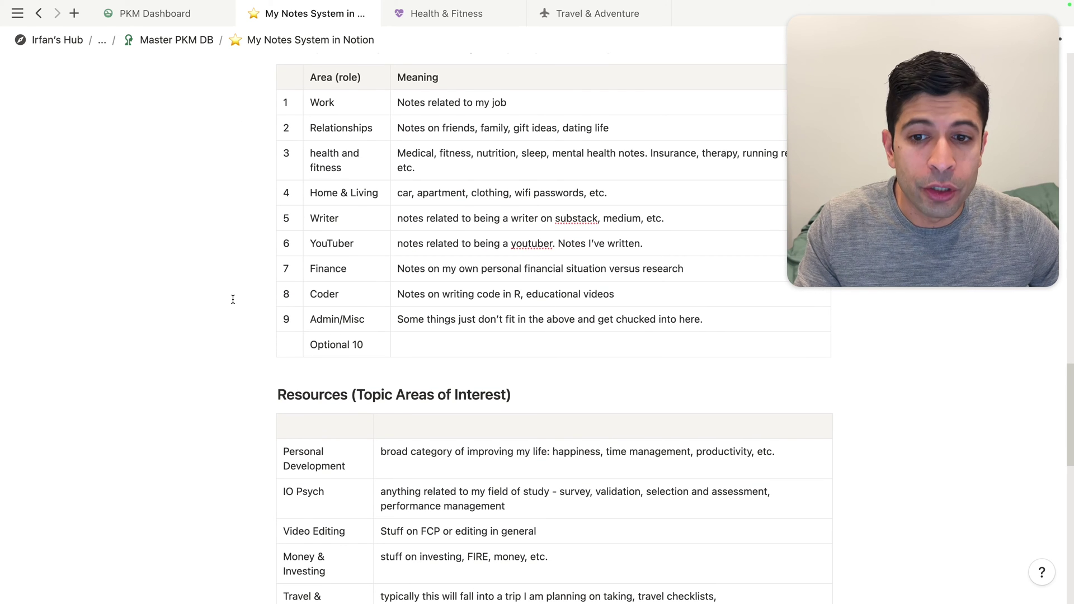
pyautogui.scroll(-8, 233, 299)
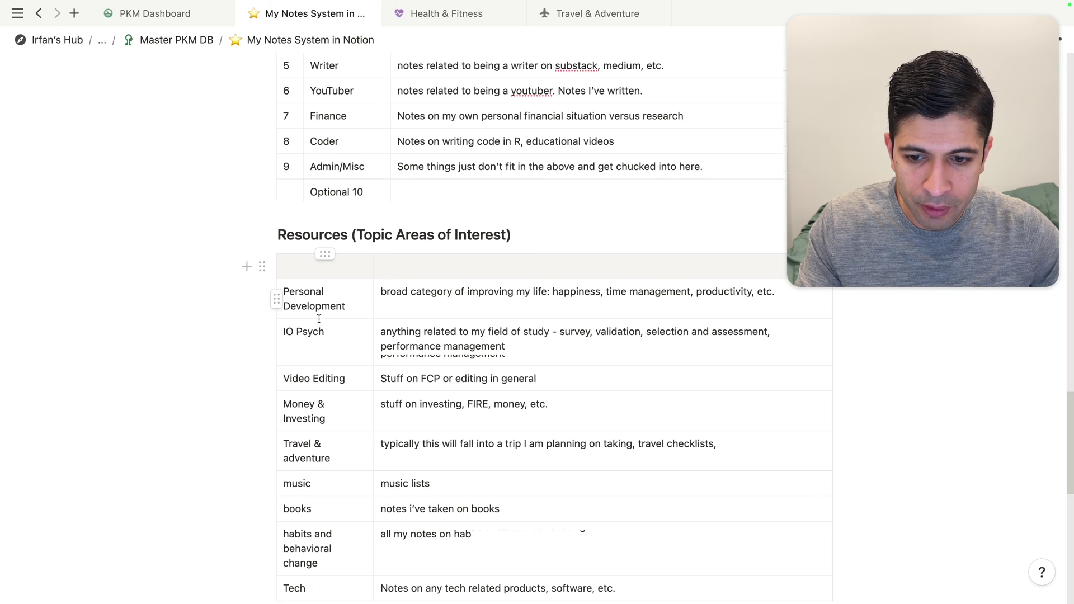
pyautogui.scroll(-2, 319, 319)
pyautogui.scroll(3, 323, 408)
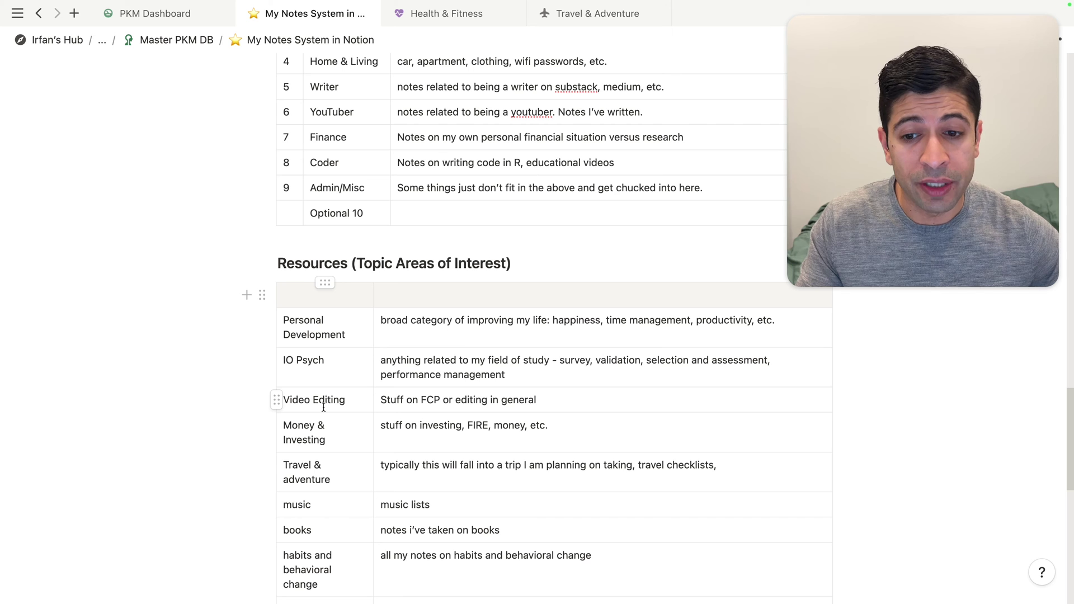
pyautogui.scroll(1, 364, 359)
pyautogui.scroll(5, 364, 359)
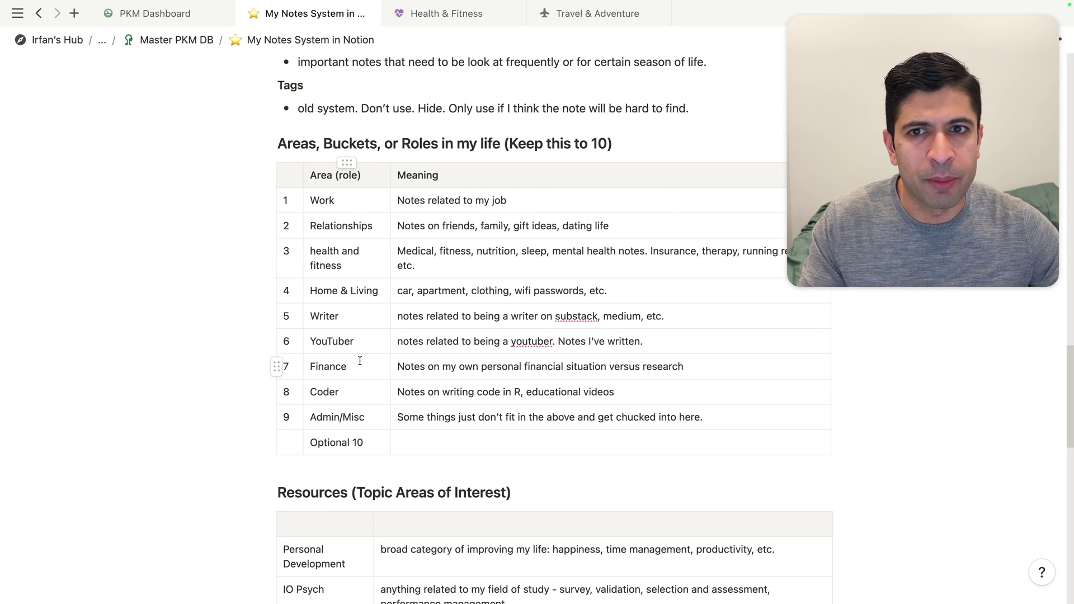
pyautogui.scroll(-1, 360, 361)
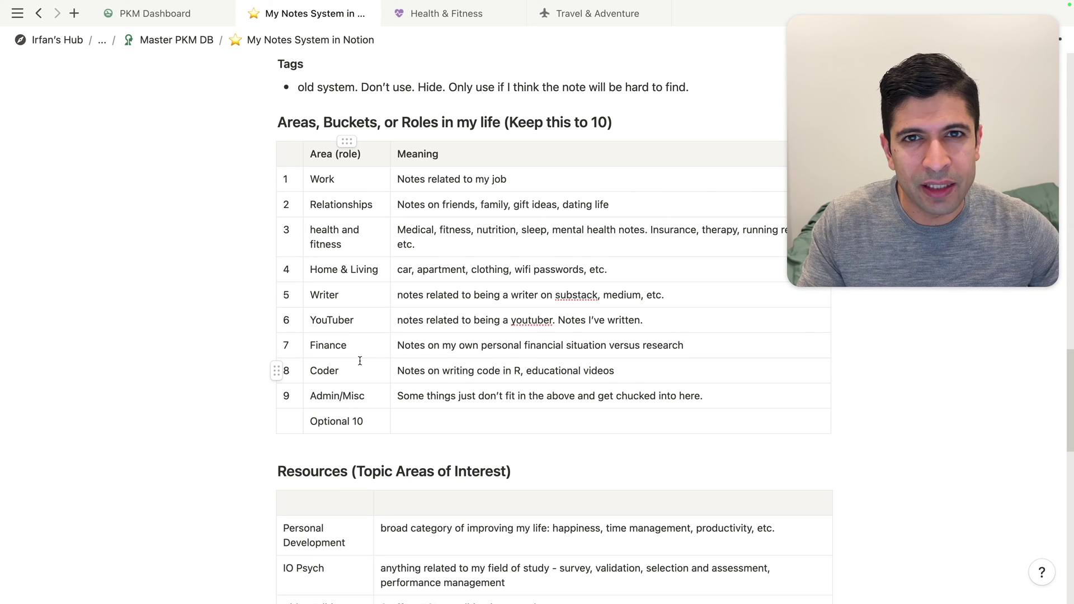
pyautogui.scroll(-2, 360, 361)
pyautogui.scroll(-1, 359, 360)
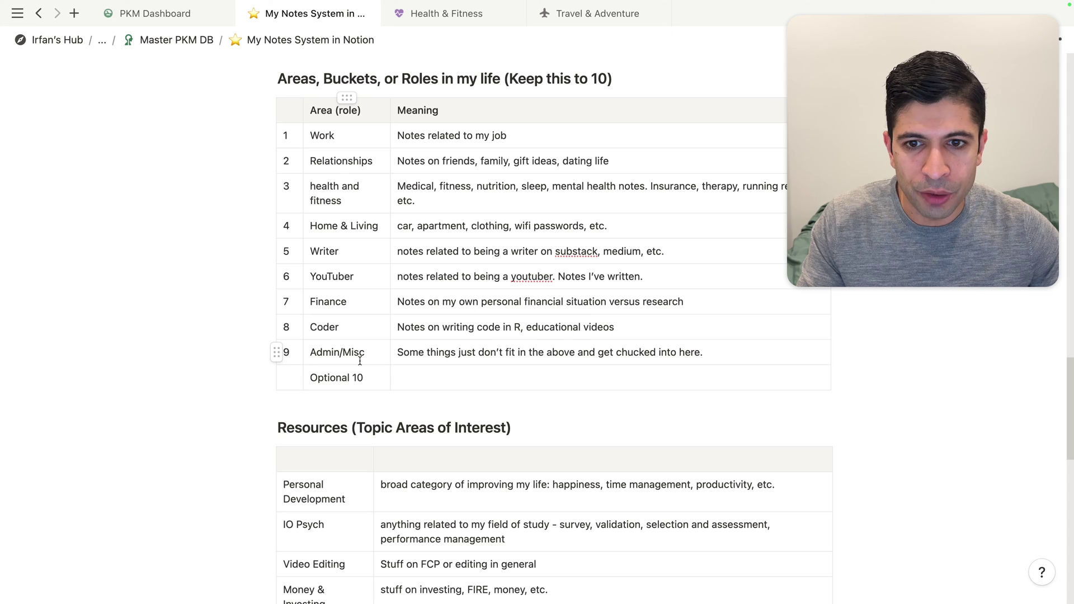
pyautogui.click(162, 13)
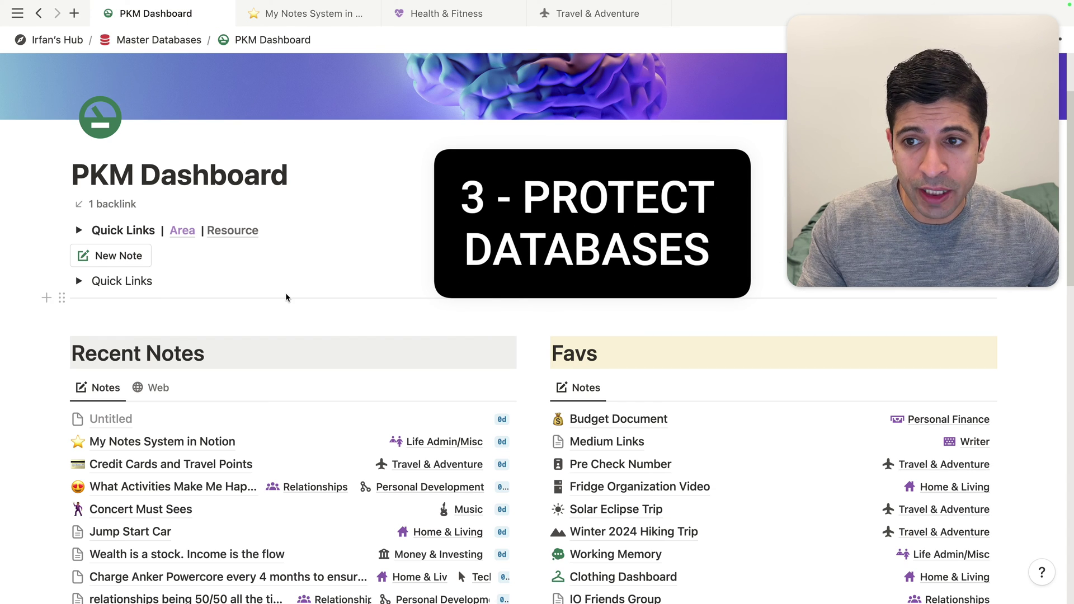
# Step: On the PKM Dashboard, expand the Master PKM Database - Don't Touch section, then fold it closed
pyautogui.scroll(-10, 285, 296)
pyautogui.scroll(-10, 285, 294)
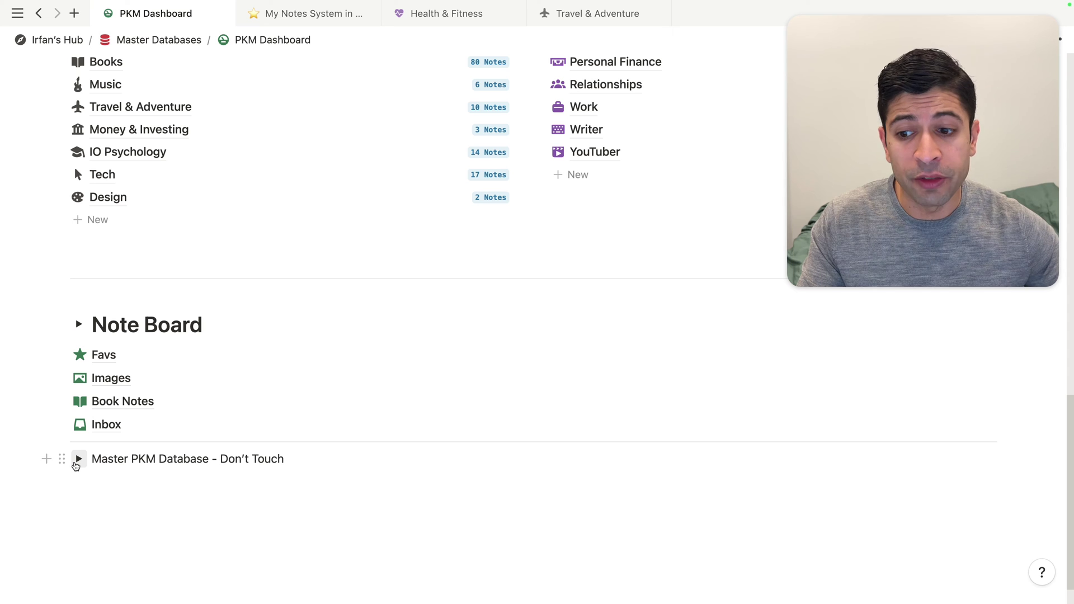
pyautogui.click(76, 463)
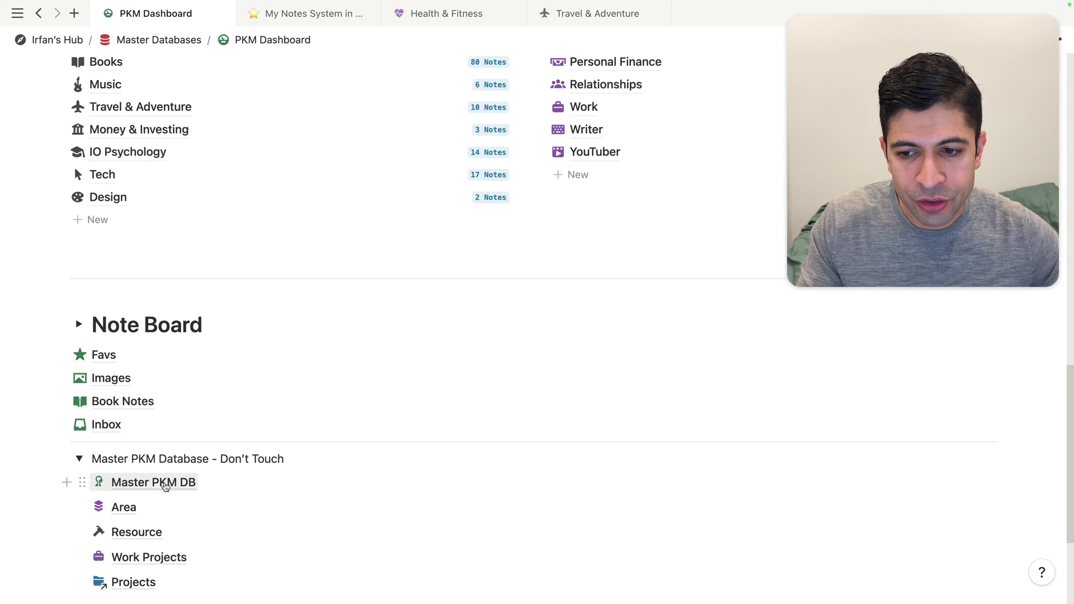
pyautogui.scroll(-1, 179, 487)
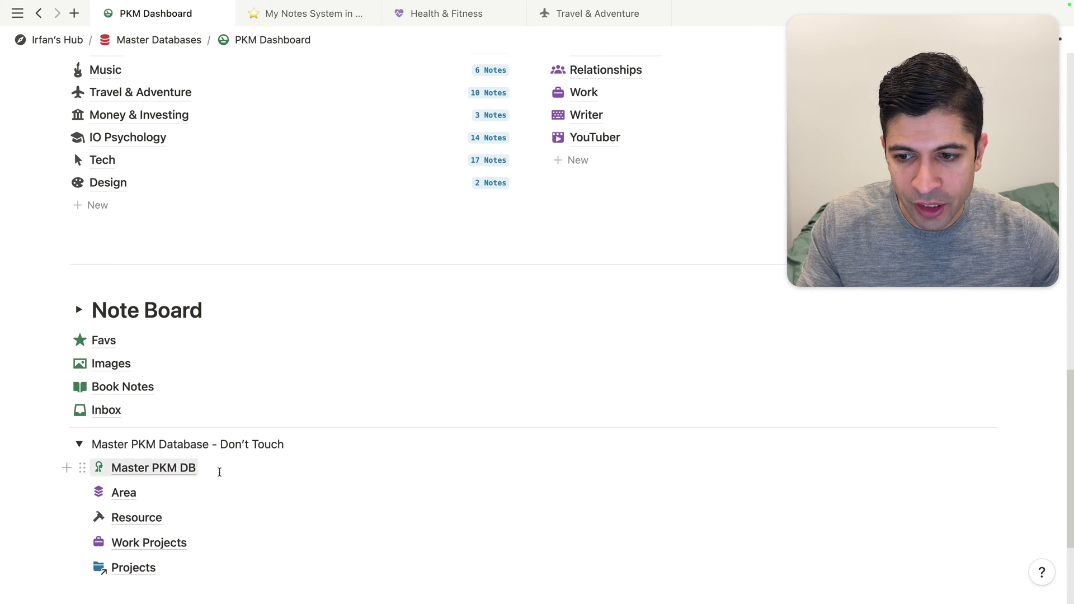
pyautogui.moveTo(179, 550)
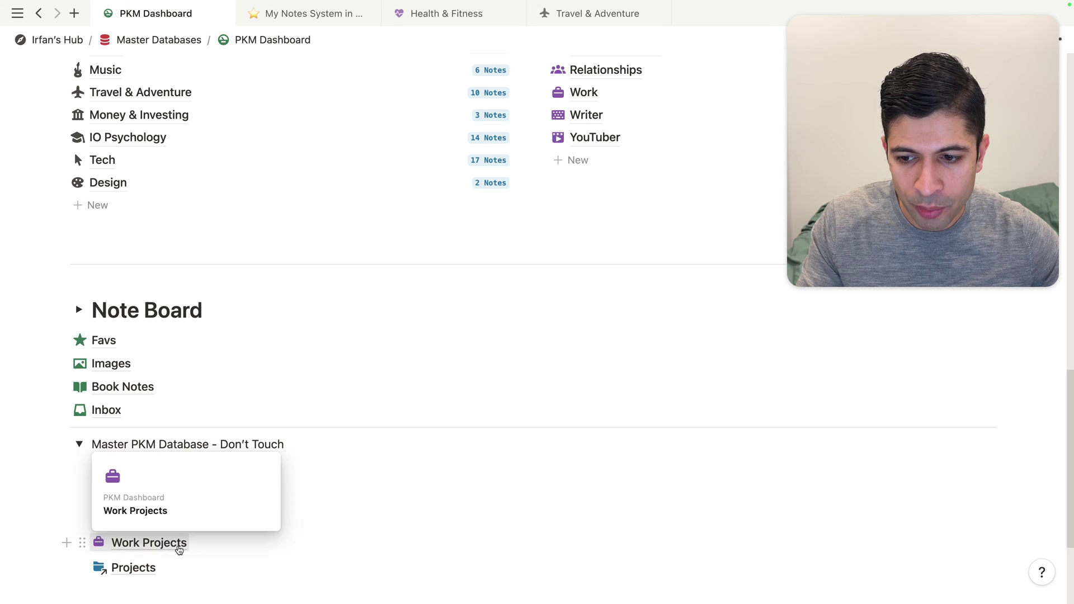
pyautogui.click(79, 444)
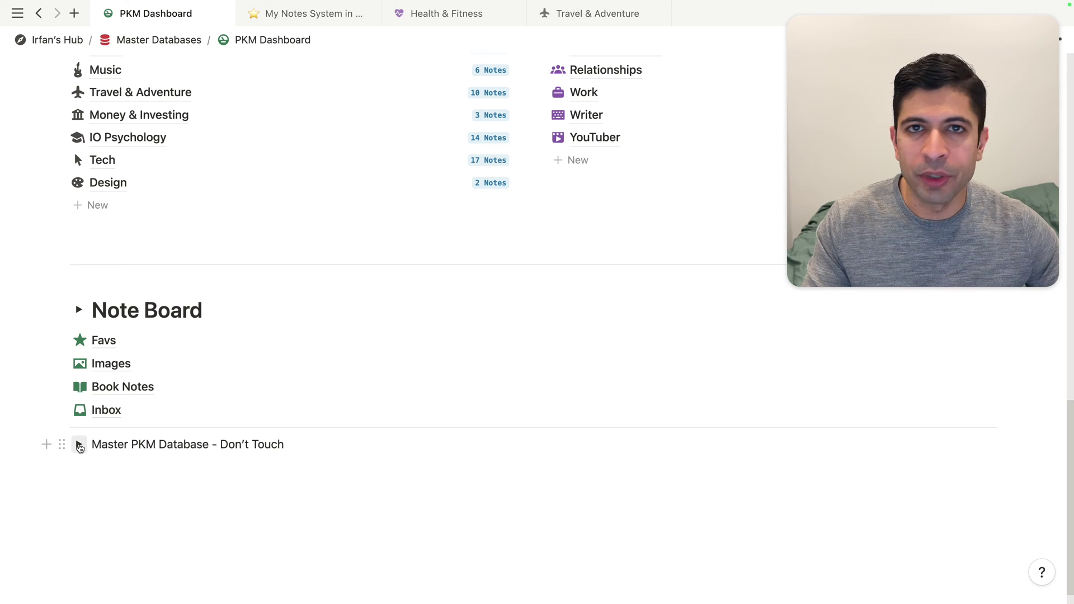
pyautogui.scroll(1, 445, 279)
pyautogui.scroll(5, 445, 279)
pyautogui.scroll(-4, 432, 335)
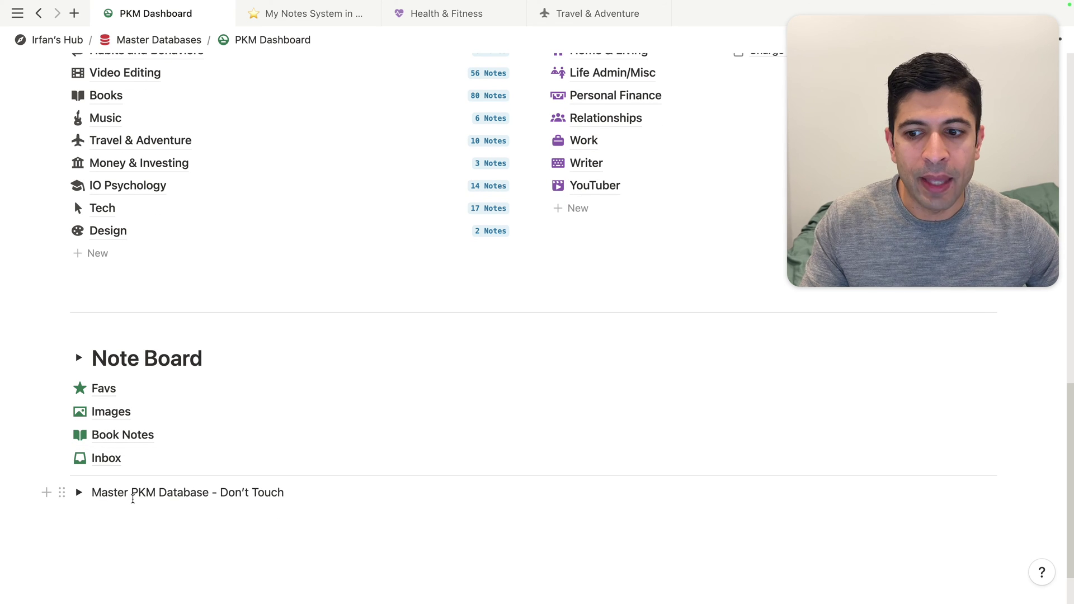
pyautogui.scroll(5, 232, 438)
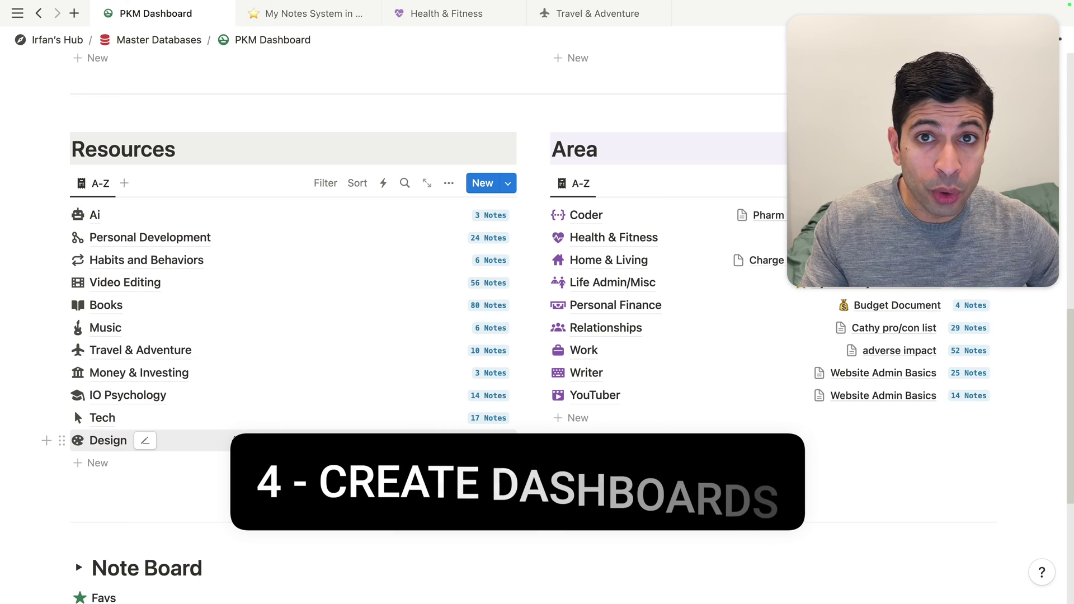
pyautogui.scroll(6, 232, 439)
pyautogui.scroll(8, 458, 179)
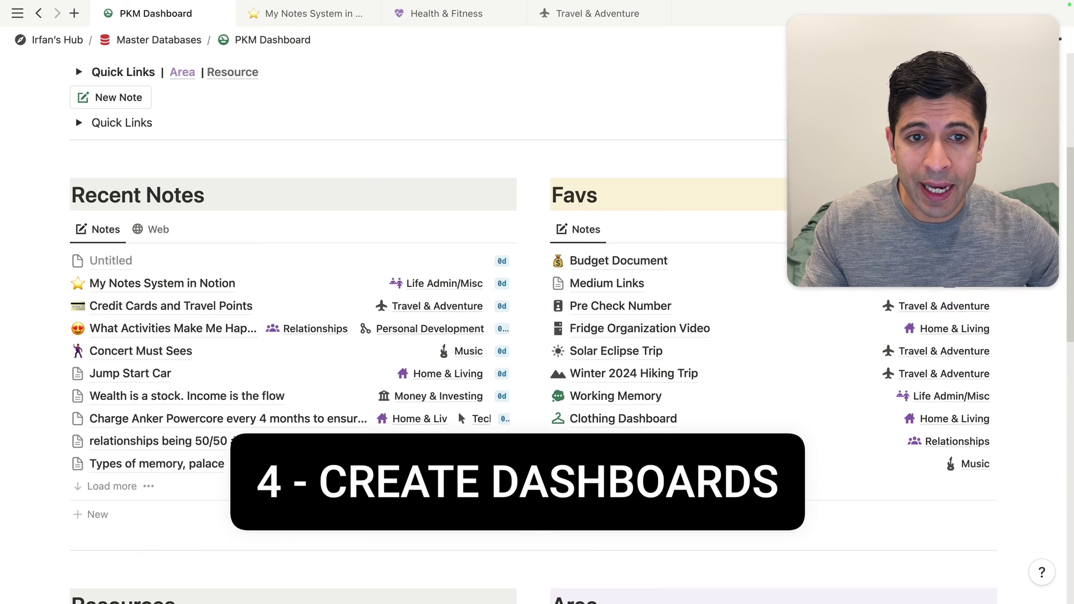
pyautogui.scroll(-2, 236, 441)
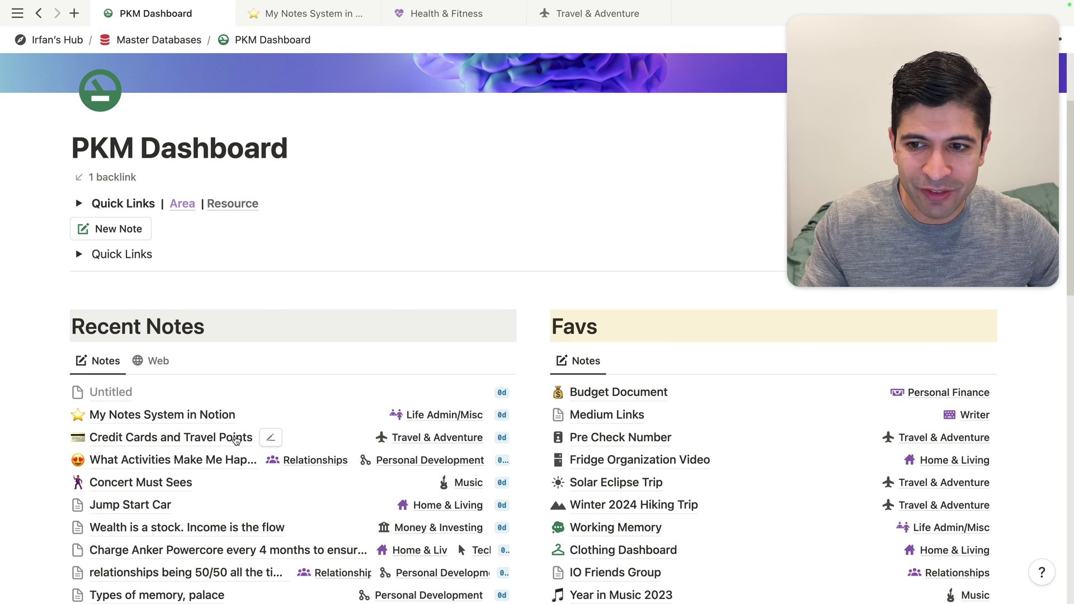
pyautogui.scroll(-1, 236, 440)
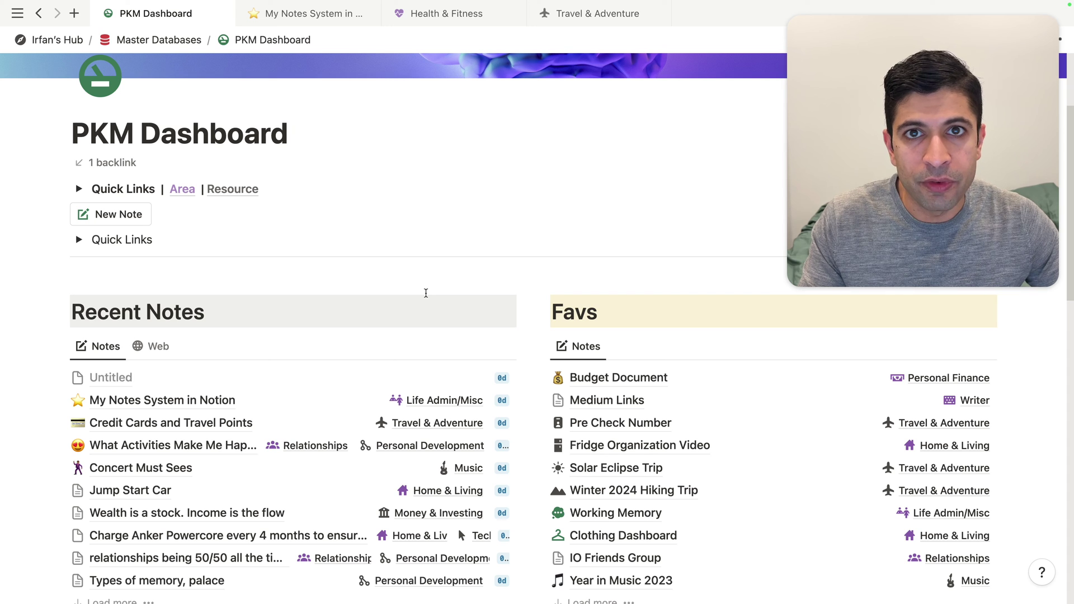
pyautogui.scroll(-1, 426, 296)
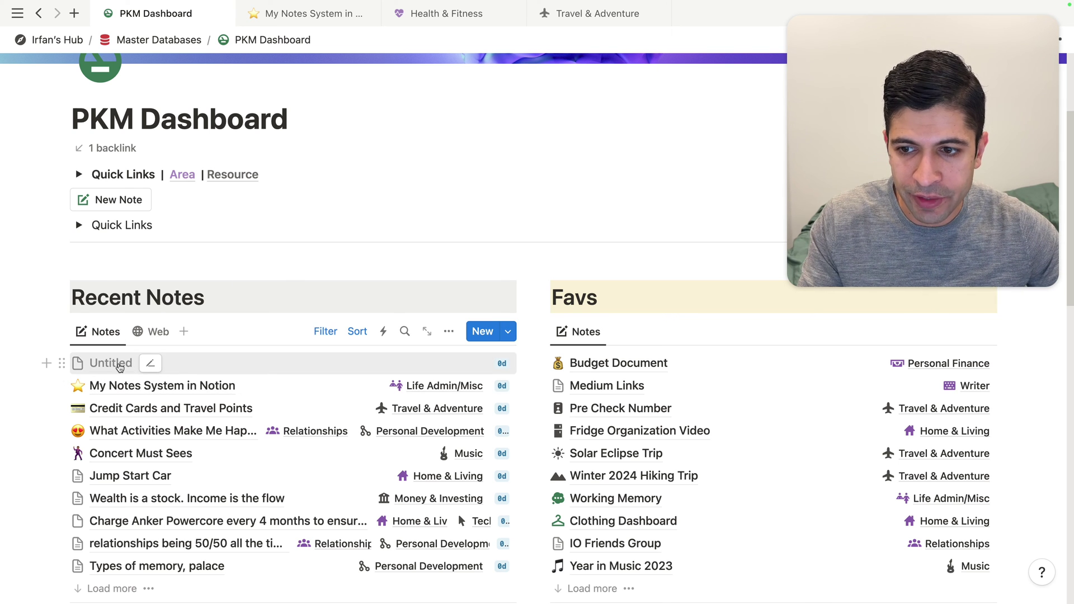
# Step: Delete the empty Untitled note from the Recent Notes list
pyautogui.rightClick(122, 366)
pyautogui.click(168, 320)
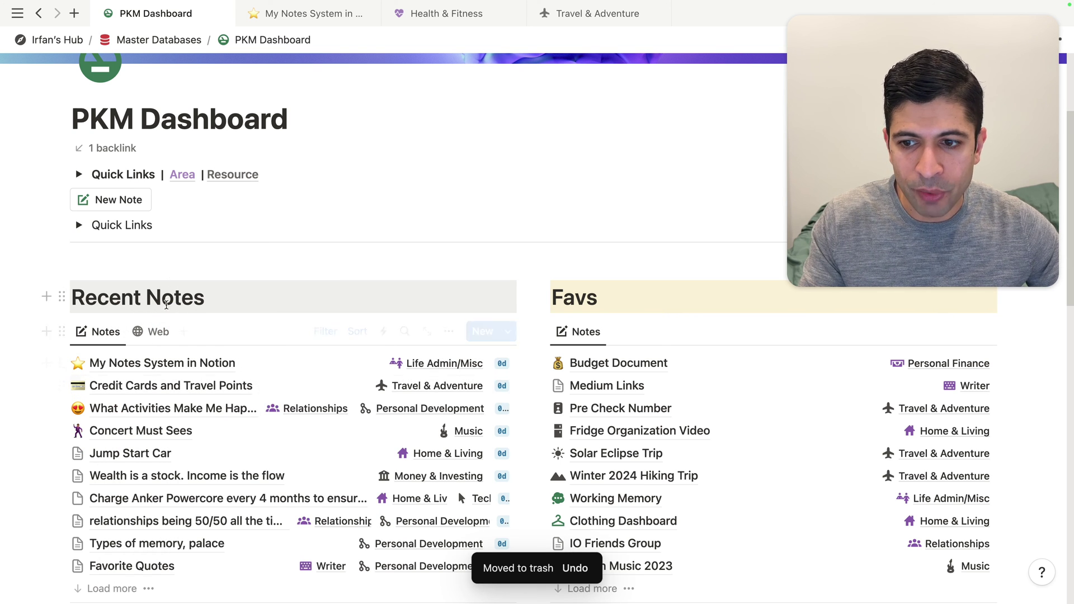
pyautogui.scroll(-1, 618, 297)
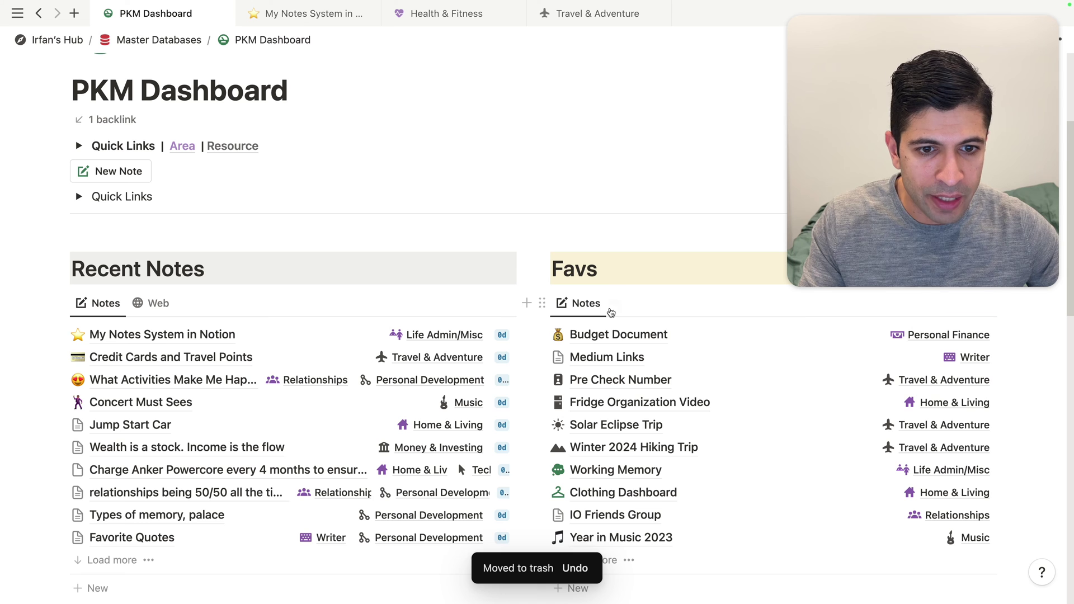
pyautogui.scroll(-1, 582, 421)
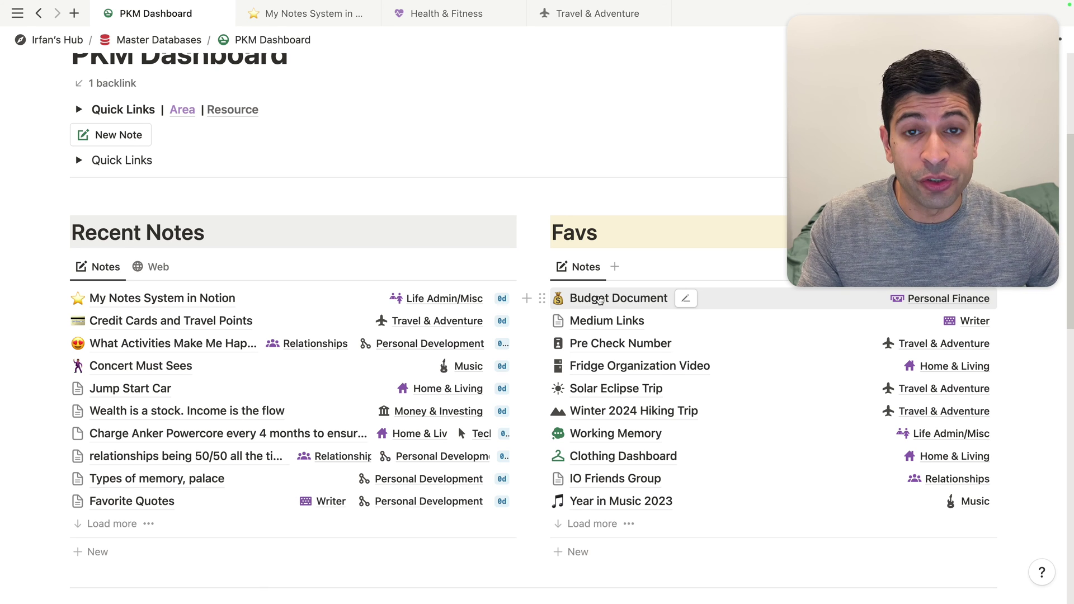
pyautogui.scroll(-6, 598, 299)
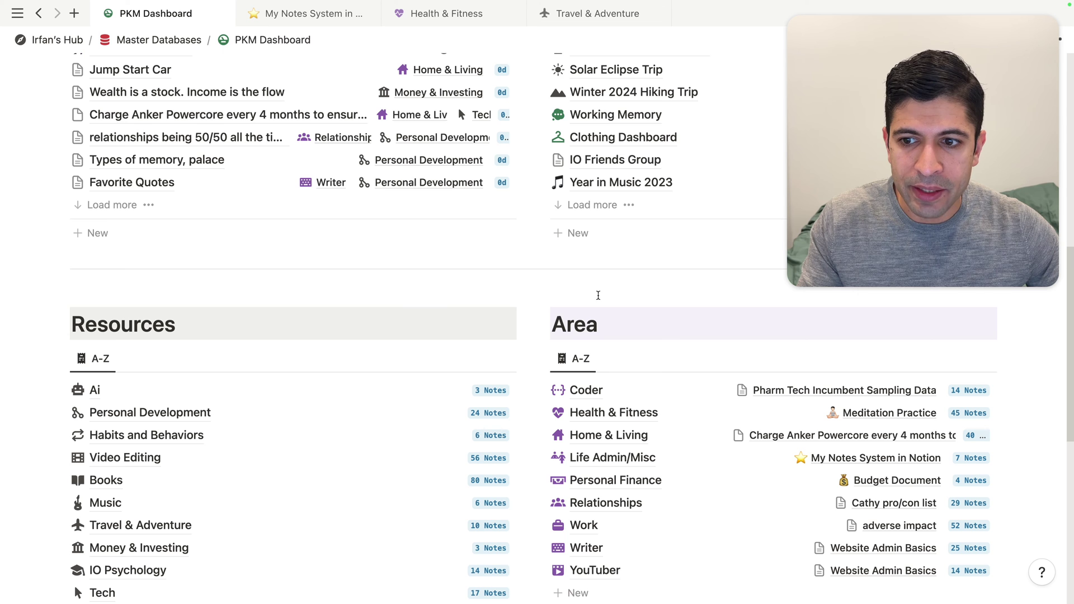
pyautogui.scroll(-1, 409, 322)
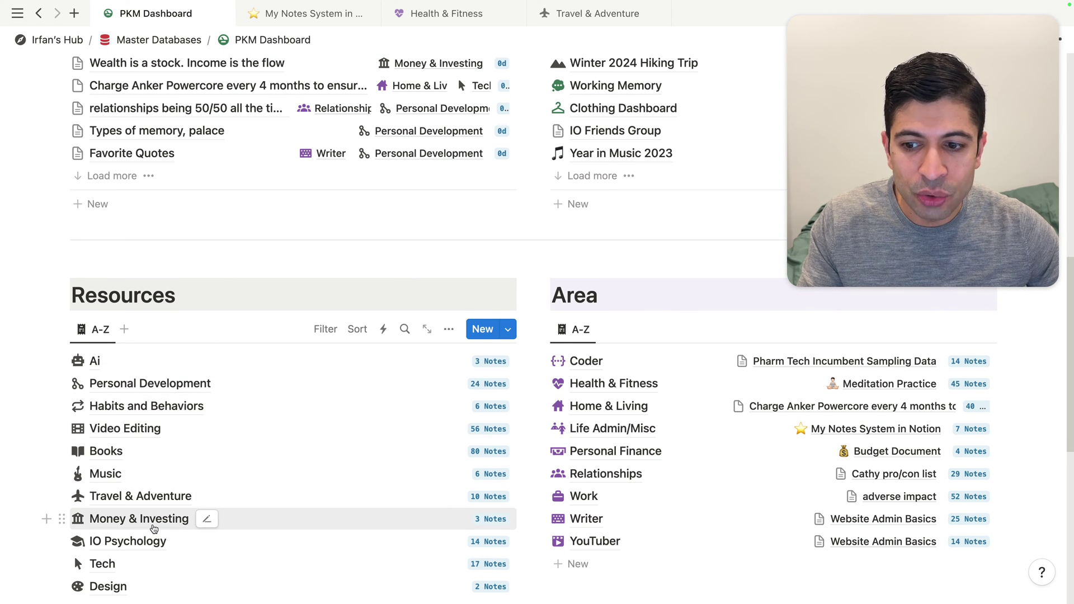
pyautogui.scroll(-1, 207, 520)
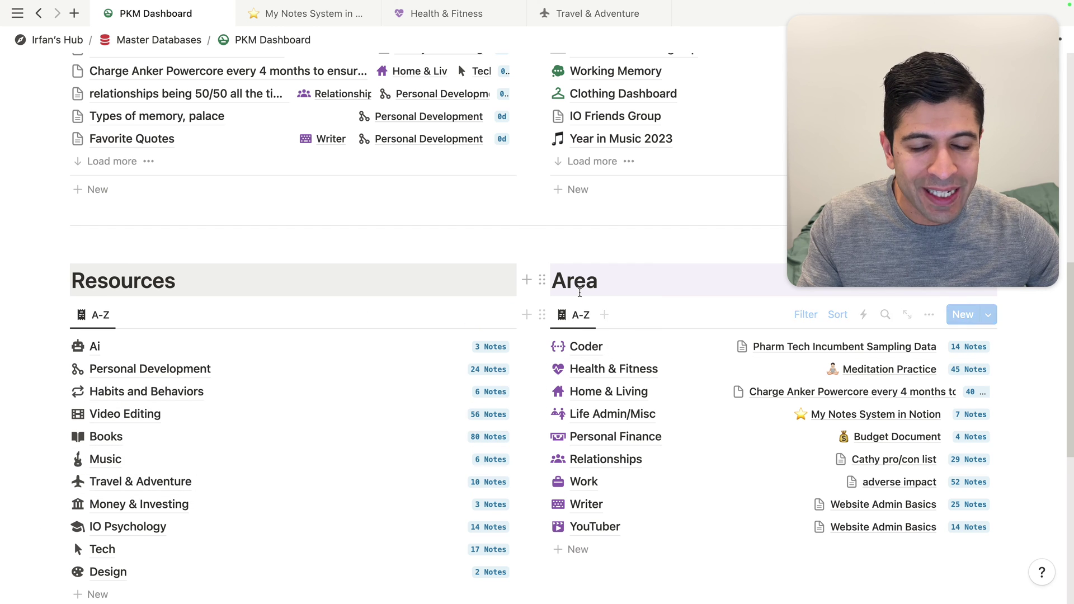
pyautogui.scroll(-1, 554, 335)
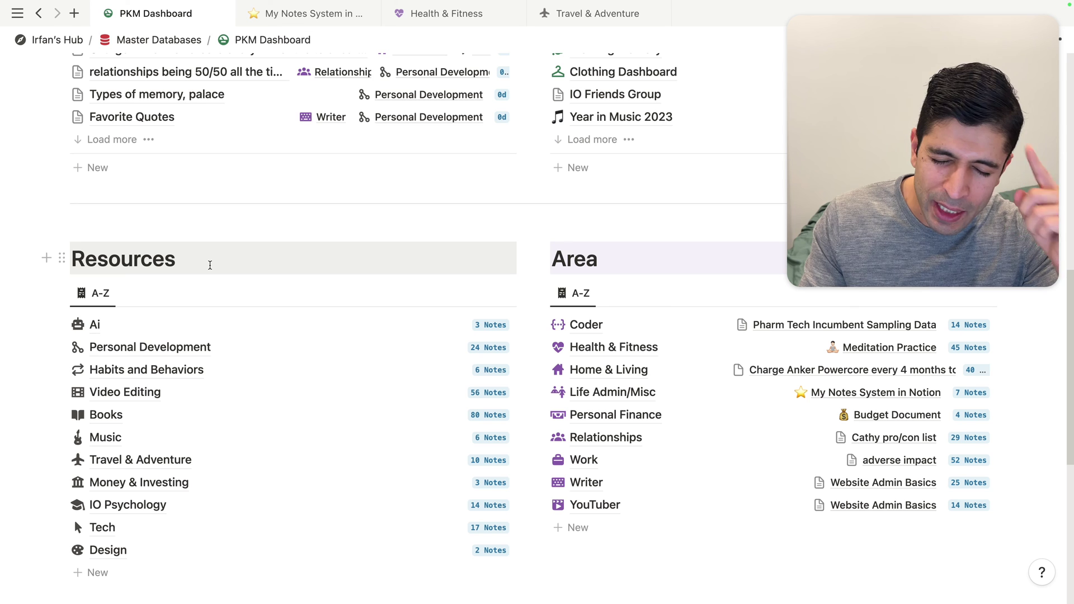
# Step: View the Travel & Adventure dashboard's Recent Notes and Favorites, then switch to Health & Fitness
pyautogui.click(553, 13)
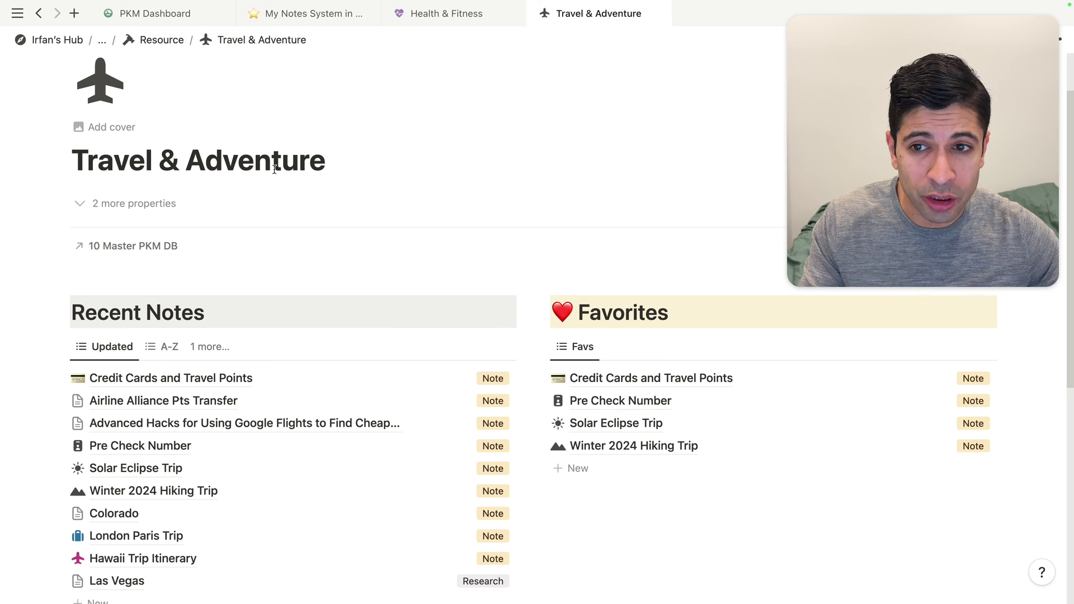
pyautogui.scroll(1, 274, 171)
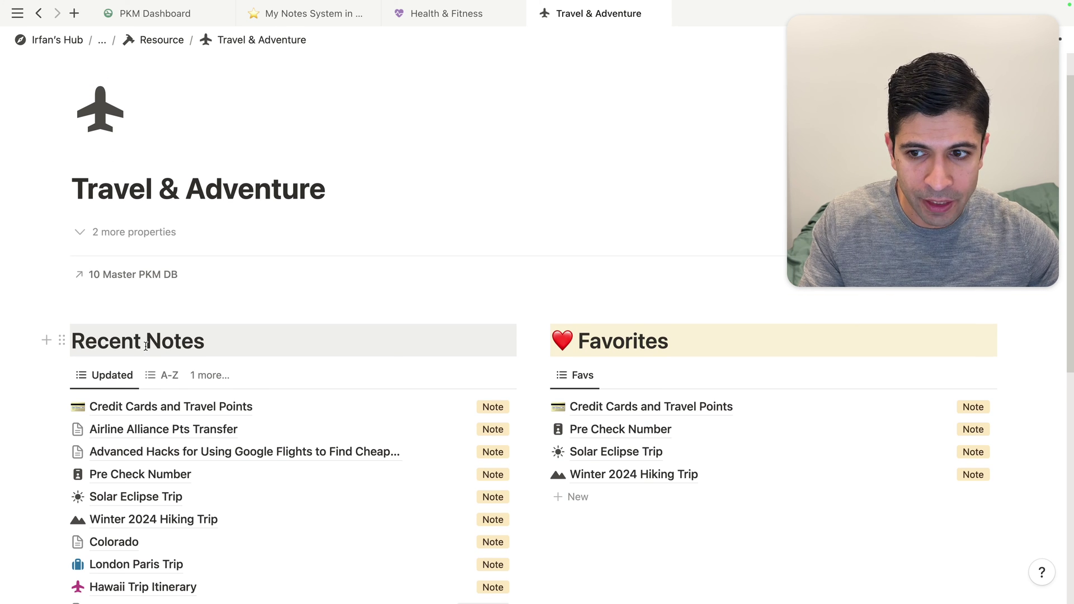
pyautogui.scroll(-1, 708, 317)
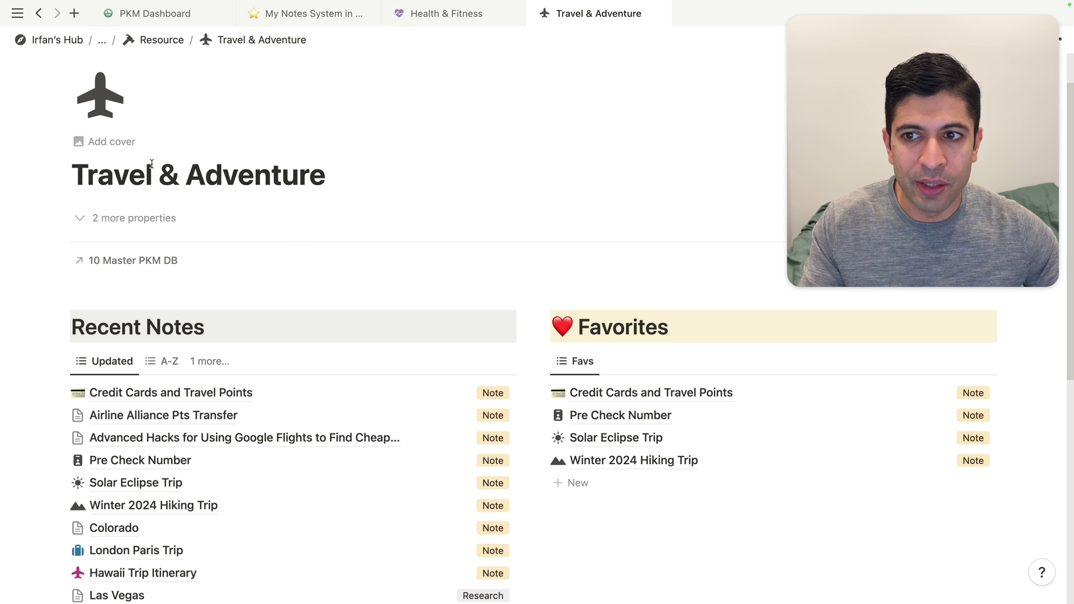
pyautogui.click(421, 18)
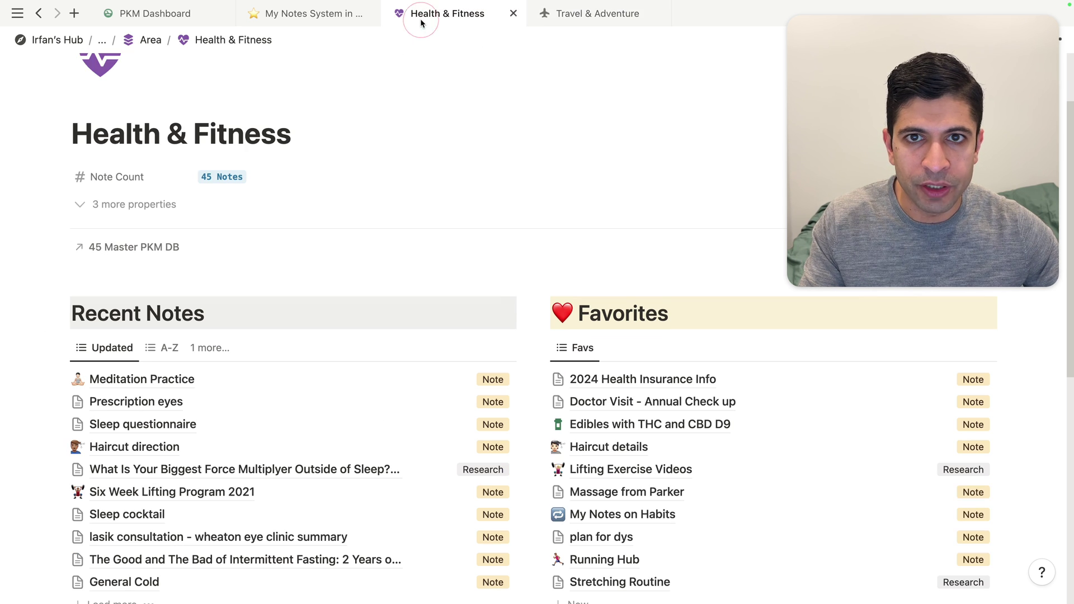
# Step: Review the Health & Fitness dashboard's 45 notes, then switch to Travel & Adventure and back
pyautogui.scroll(3, 445, 188)
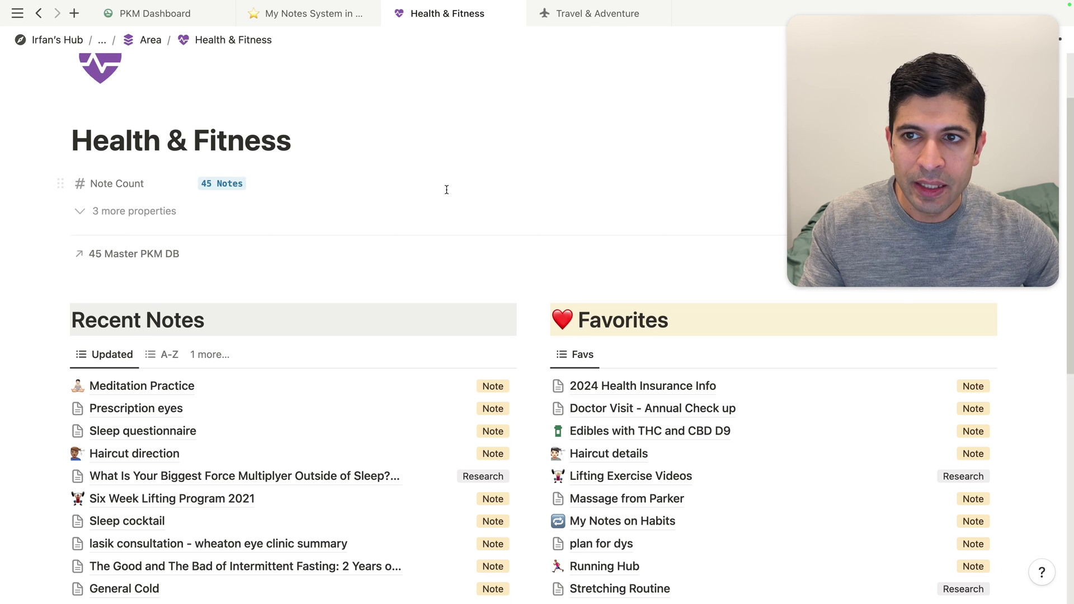
pyautogui.scroll(-2, 446, 187)
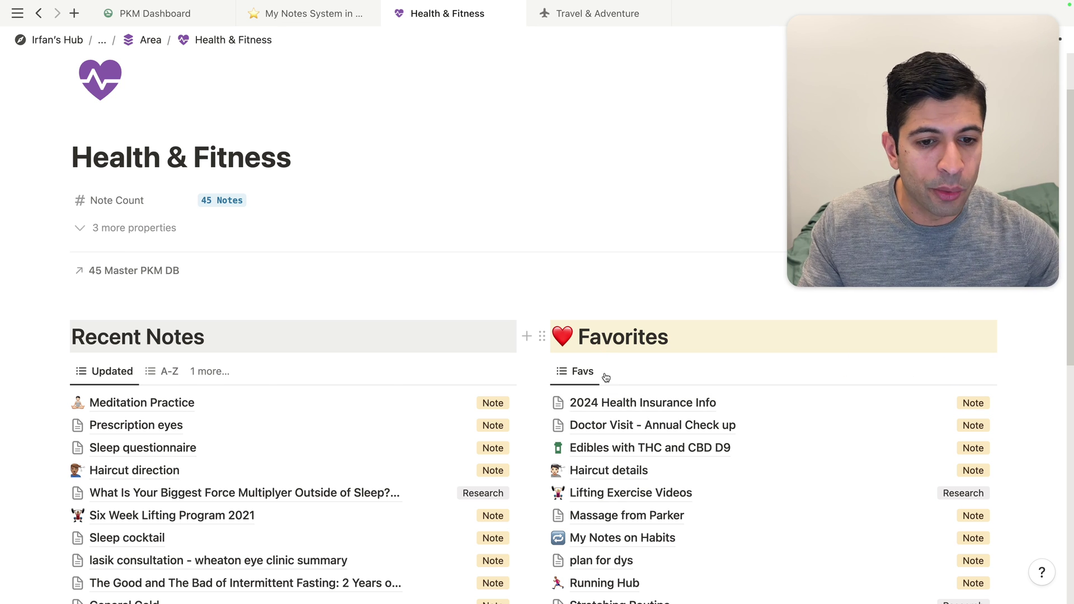
pyautogui.scroll(-1, 612, 447)
pyautogui.scroll(3, 611, 440)
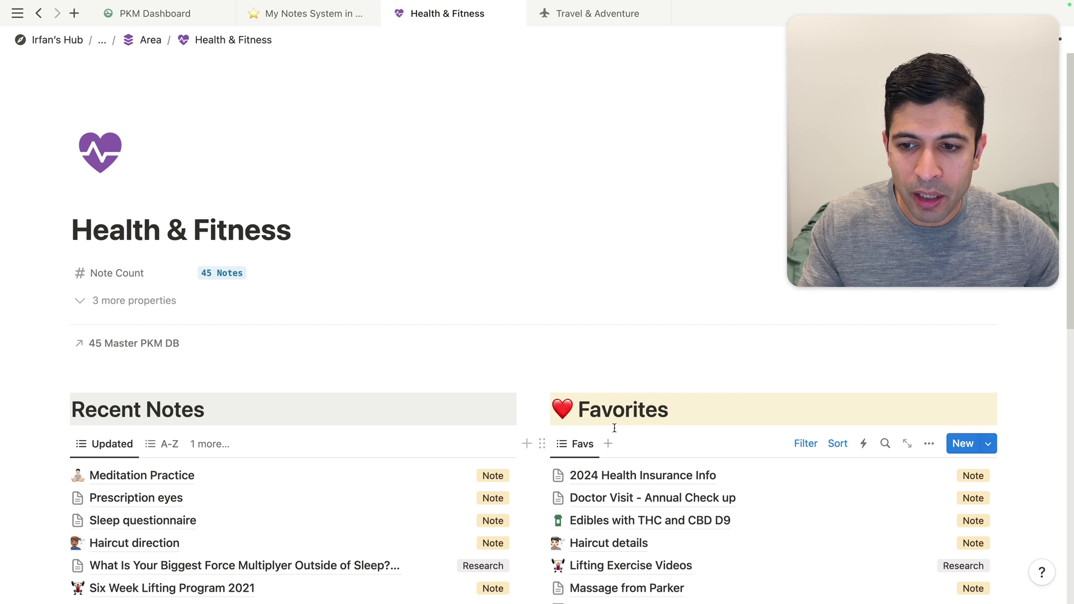
pyautogui.click(567, 16)
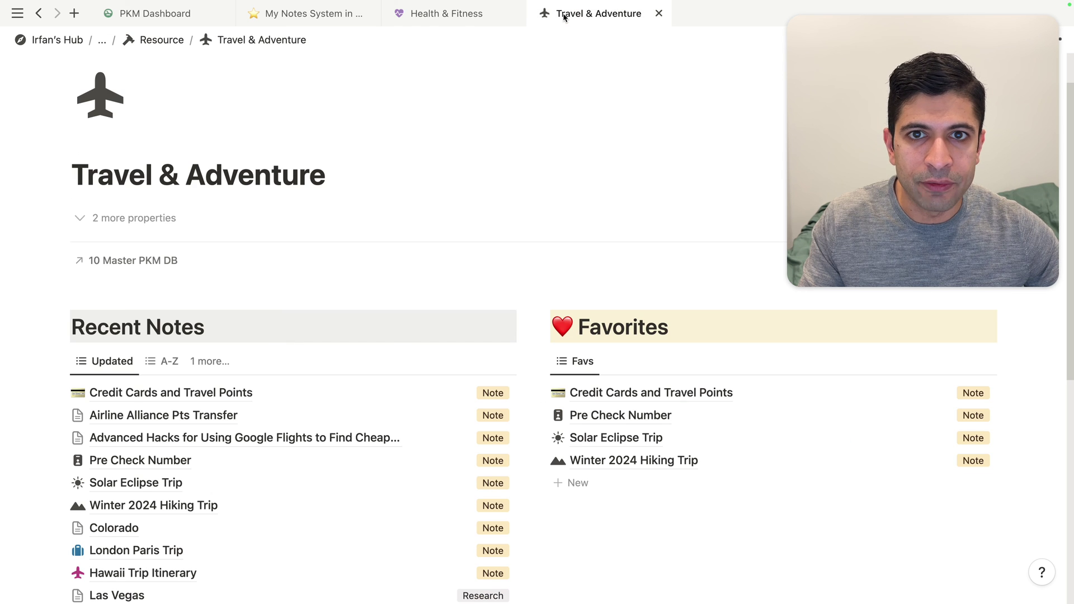
pyautogui.click(464, 17)
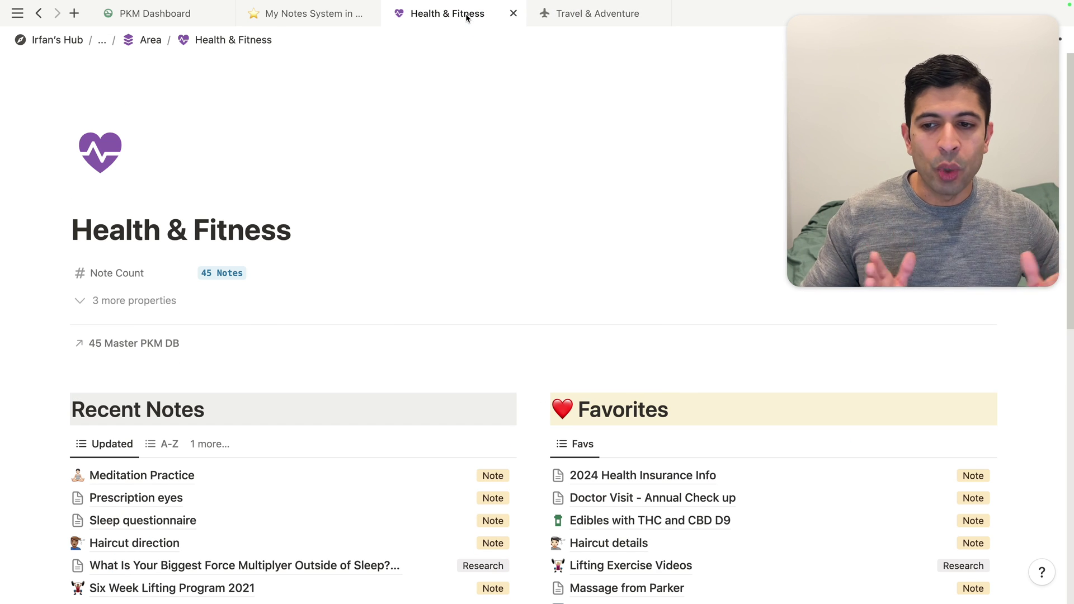